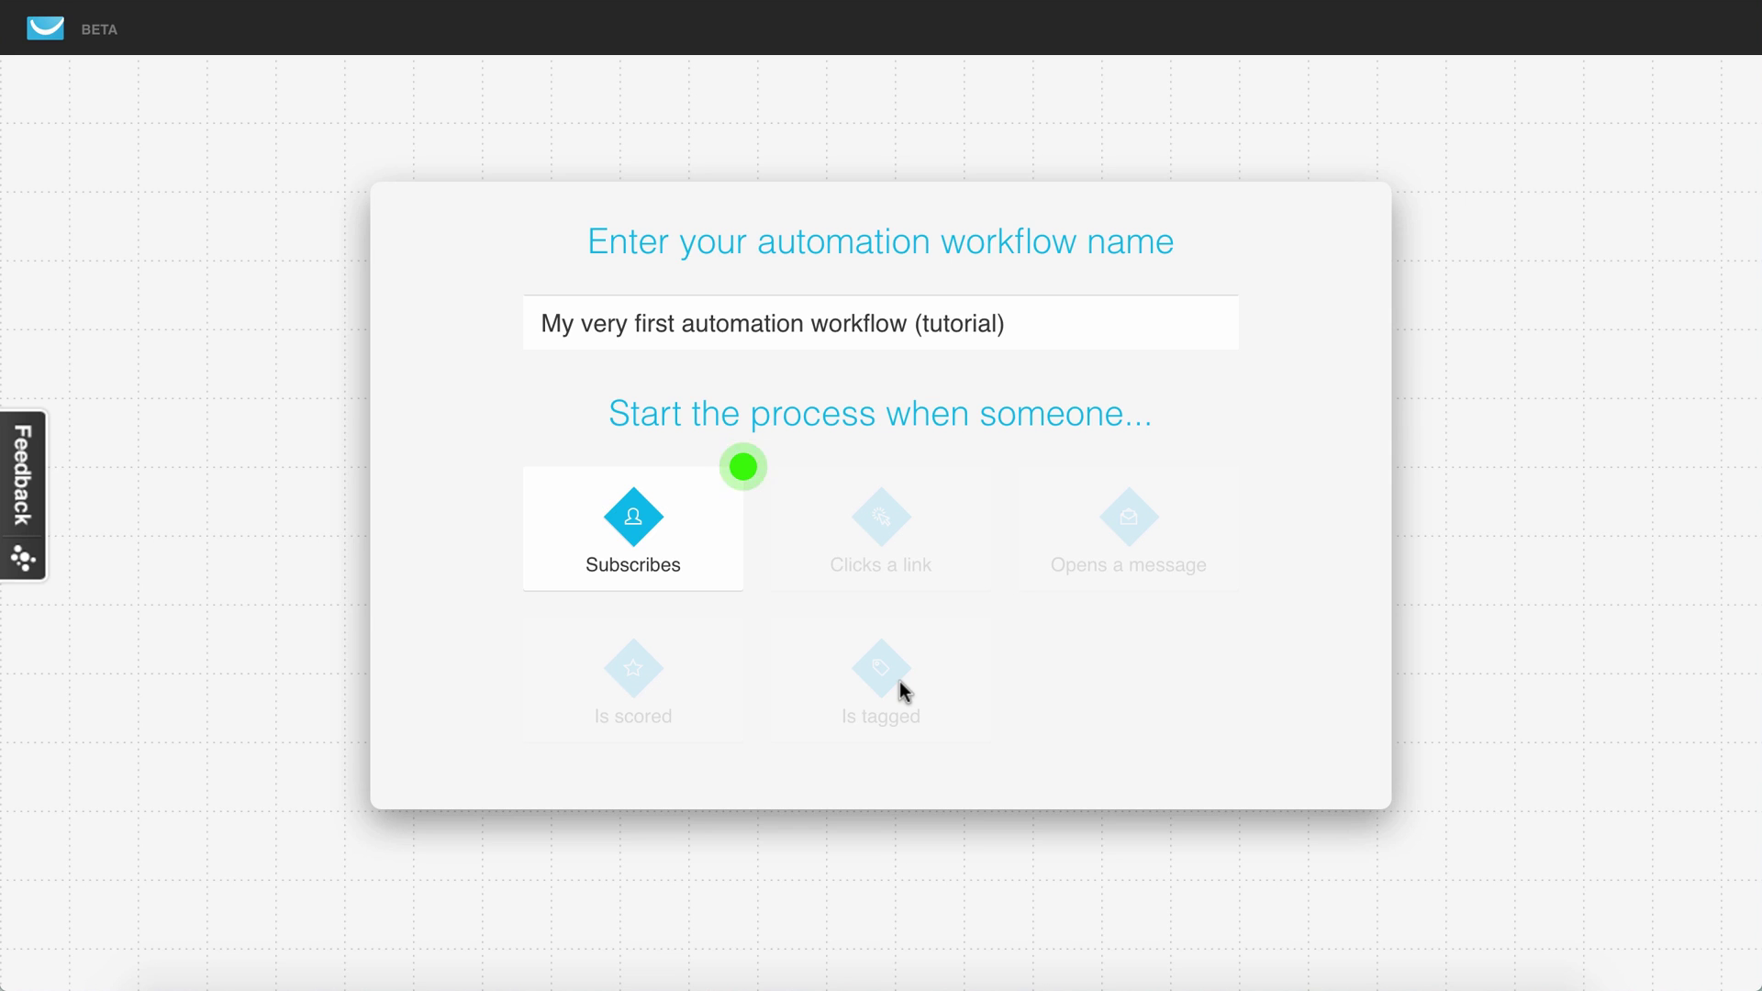
Start the tutorial automation workflow with the Subscribes trigger
left_click(745, 468)
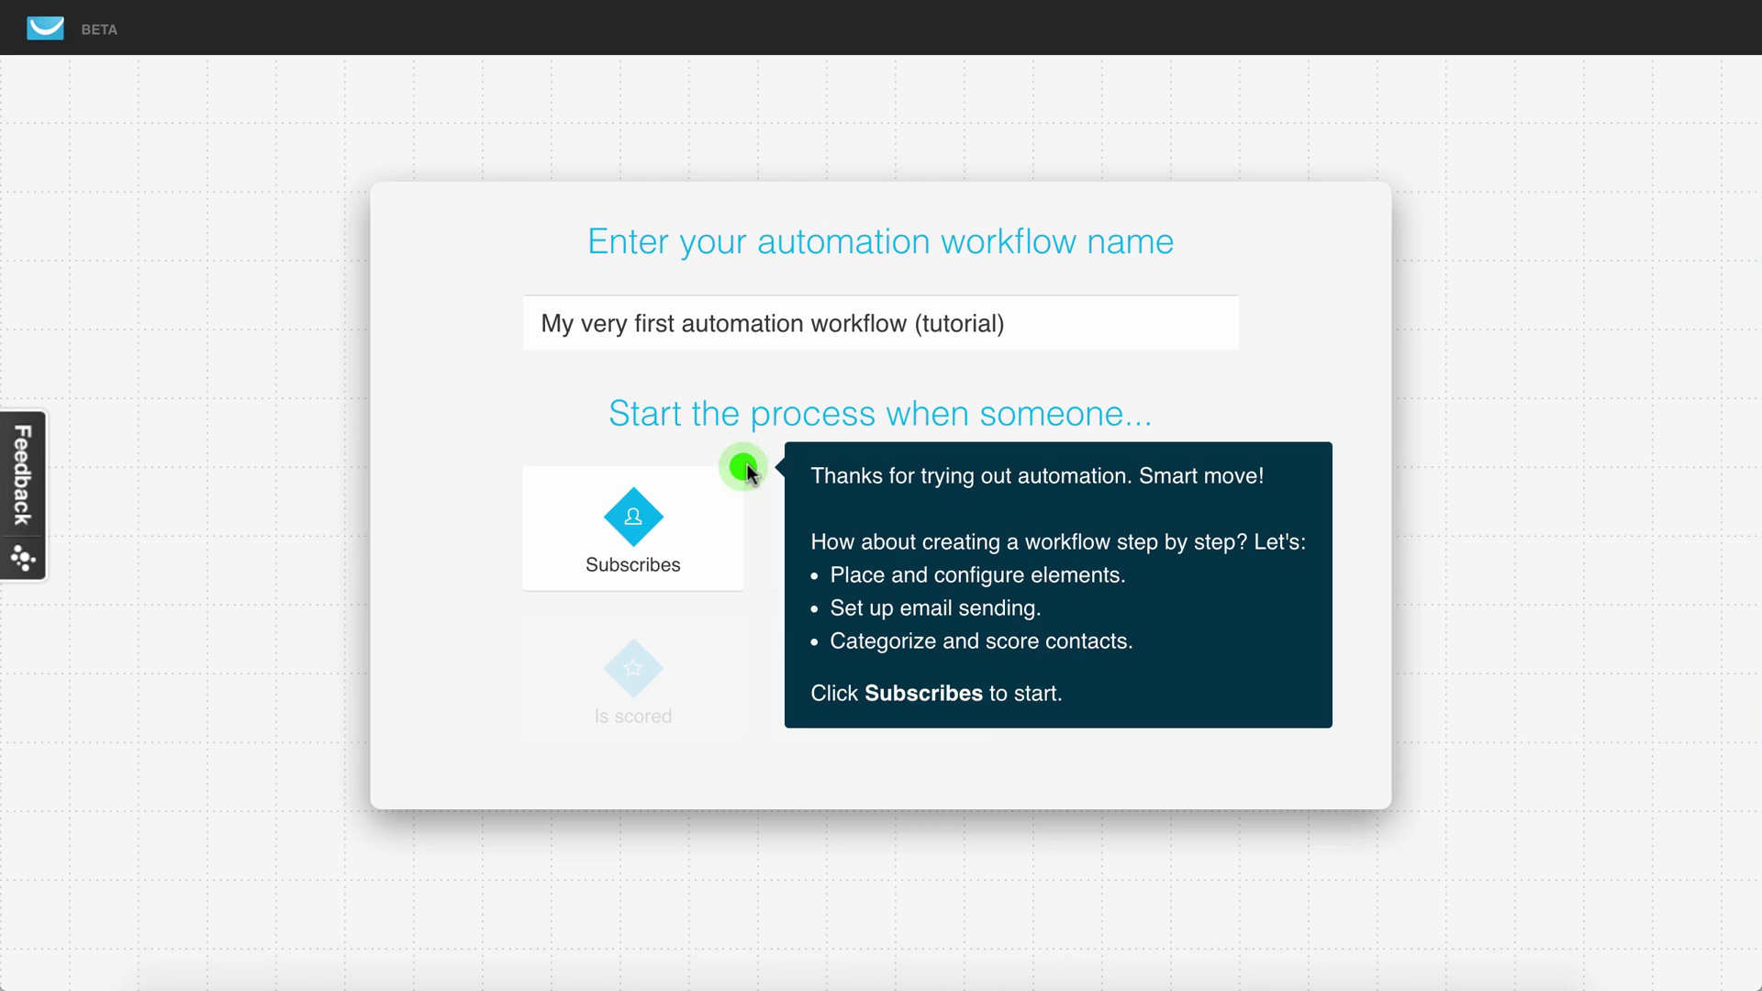
left_click(769, 760)
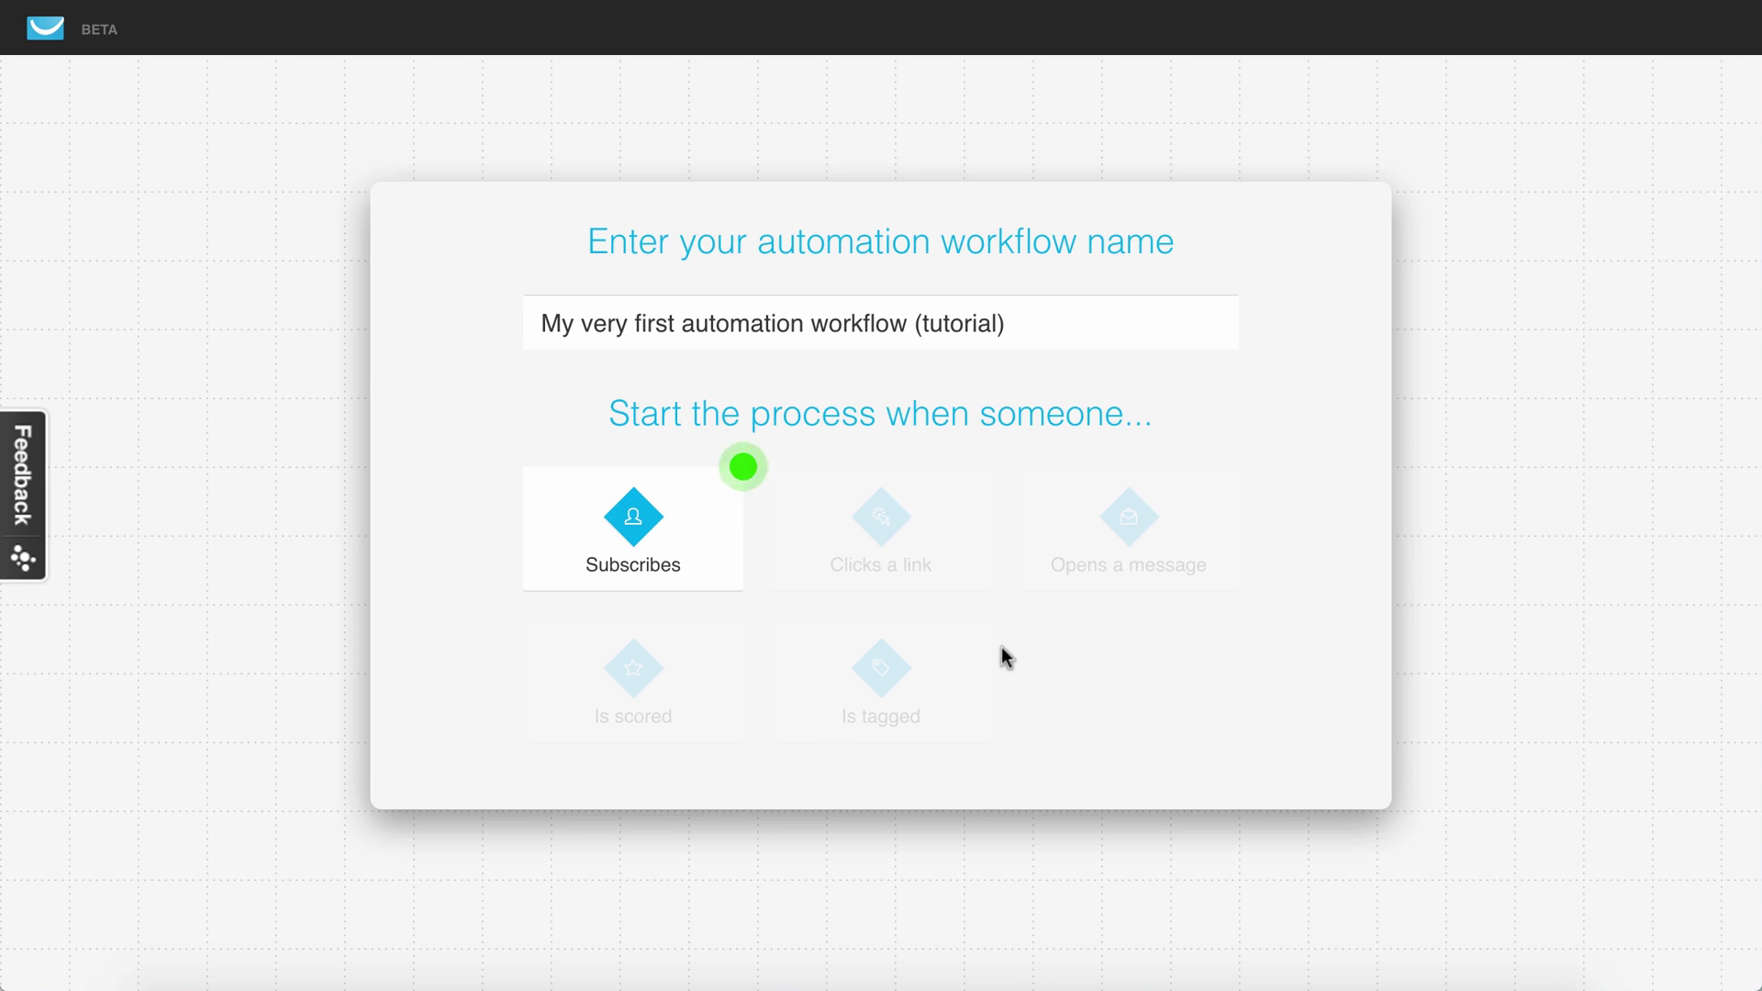
left_click(613, 561)
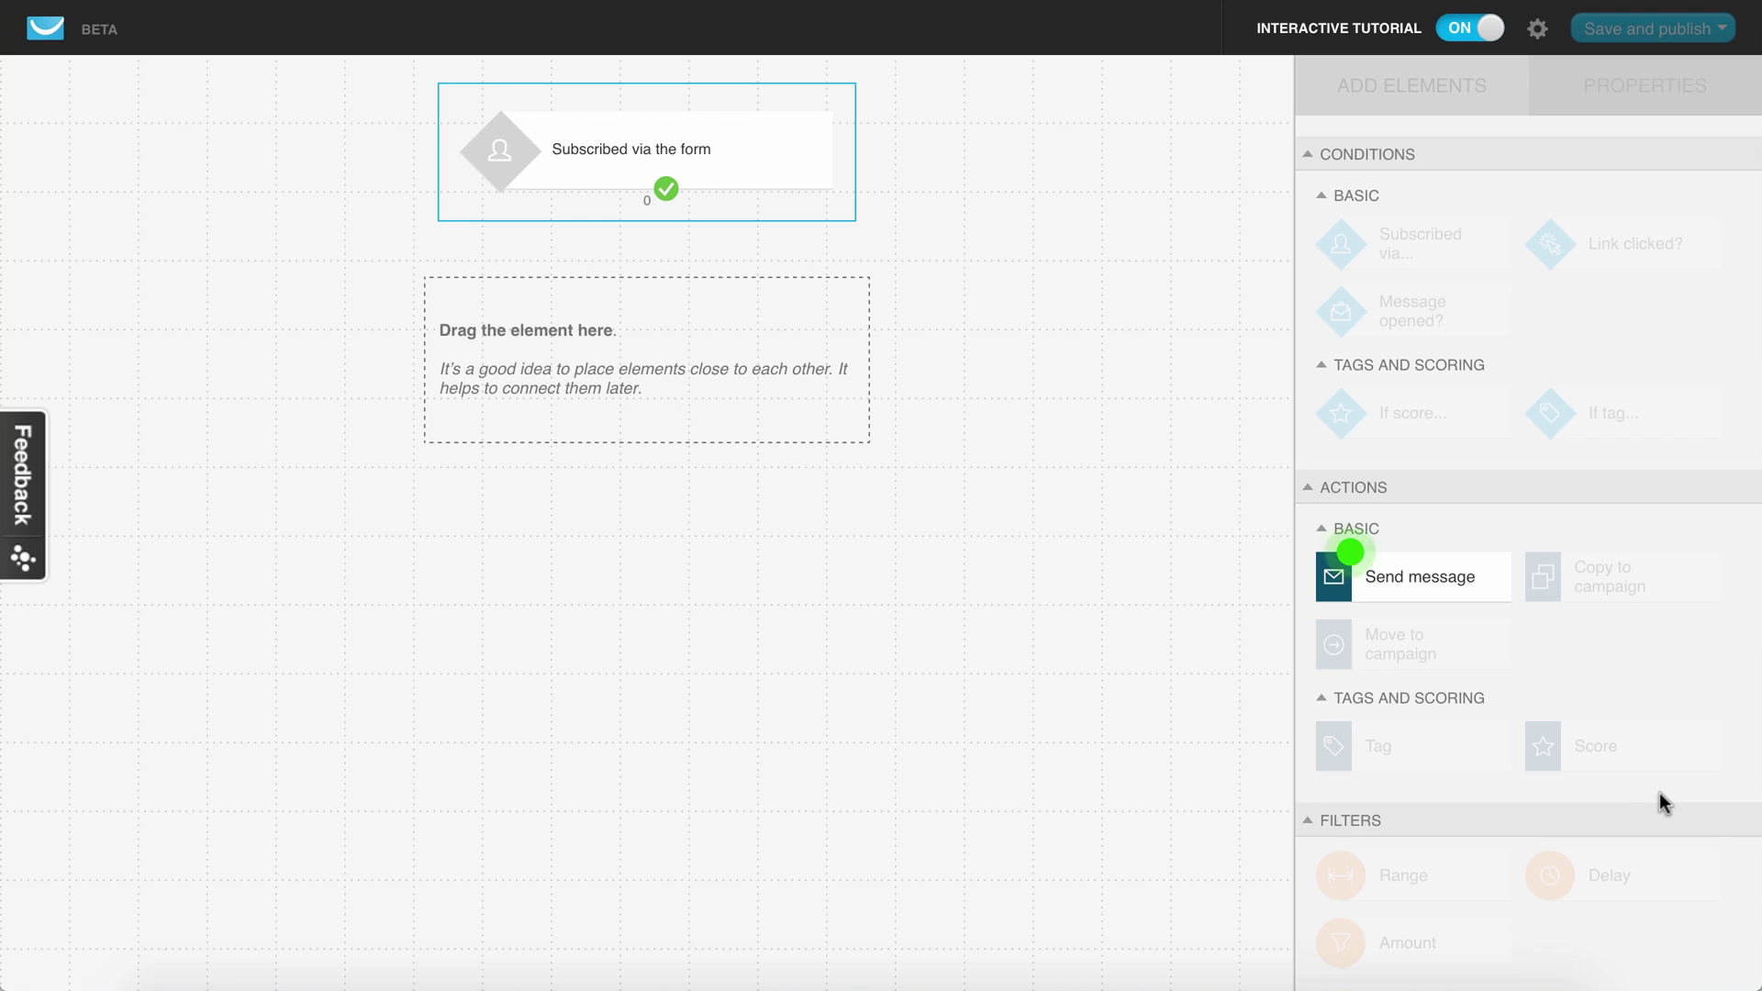
Add a Send message action below the subscription trigger, connected to its yes output, and set it to send Tutorial message
left_click_drag(1459, 587, 606, 298)
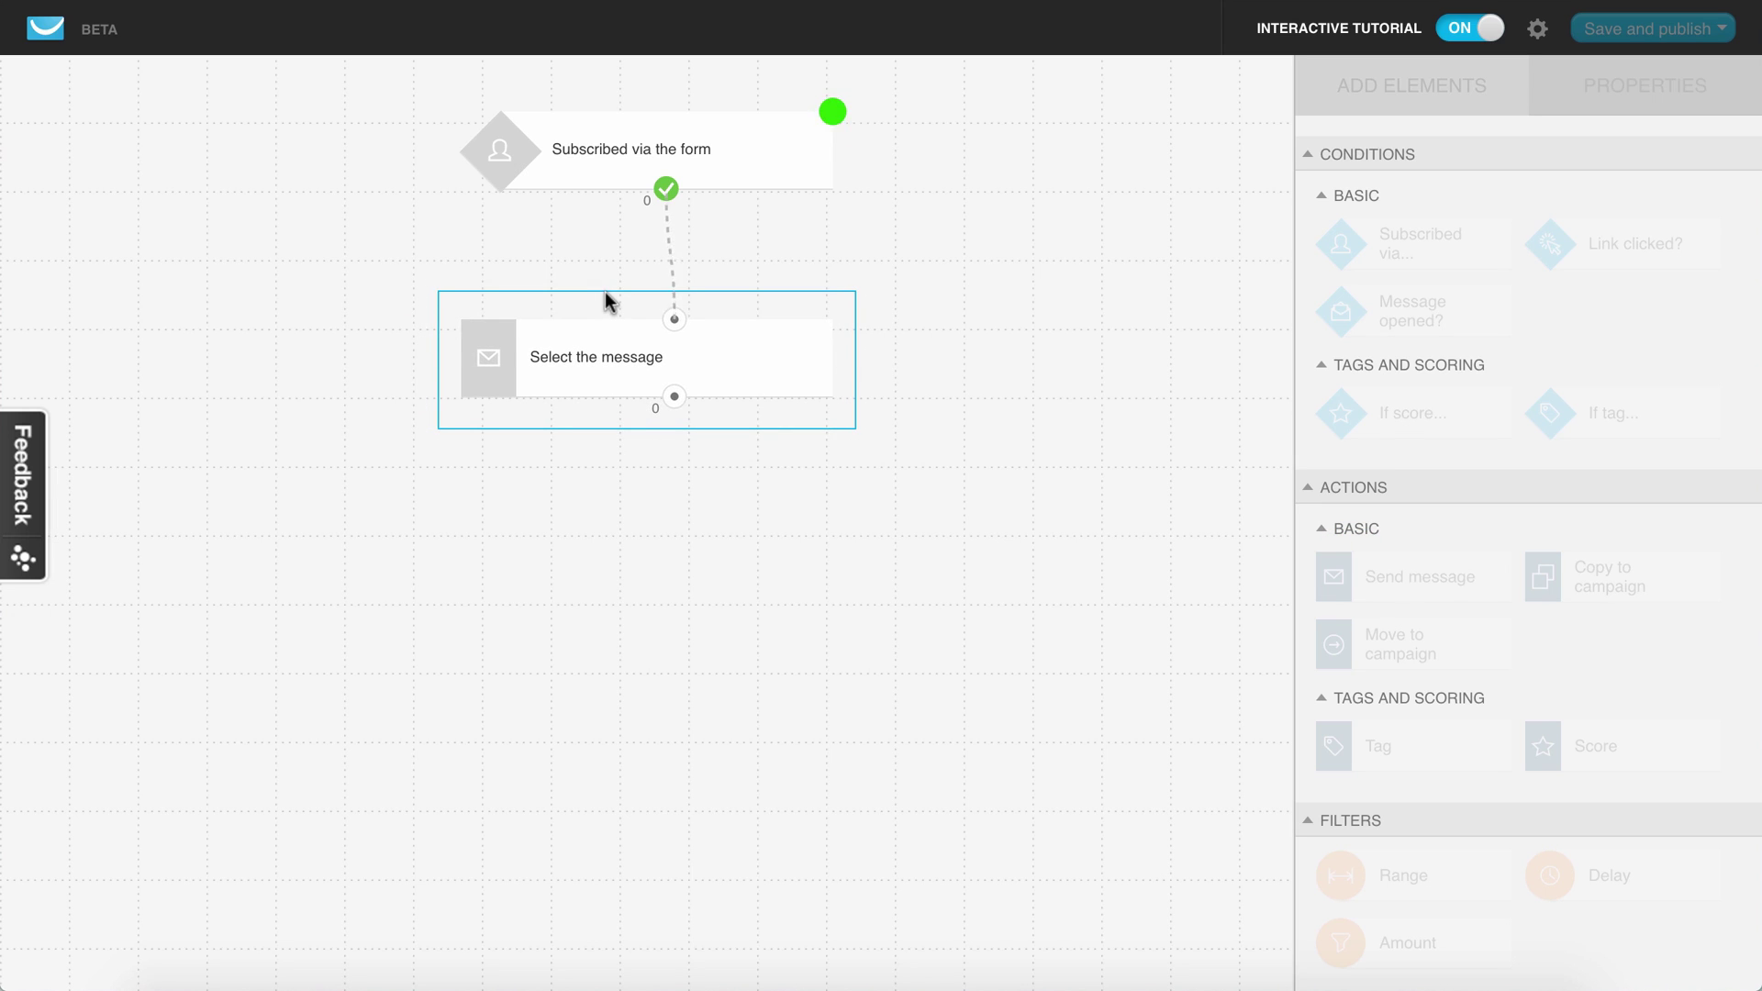
left_click_drag(675, 321, 668, 190)
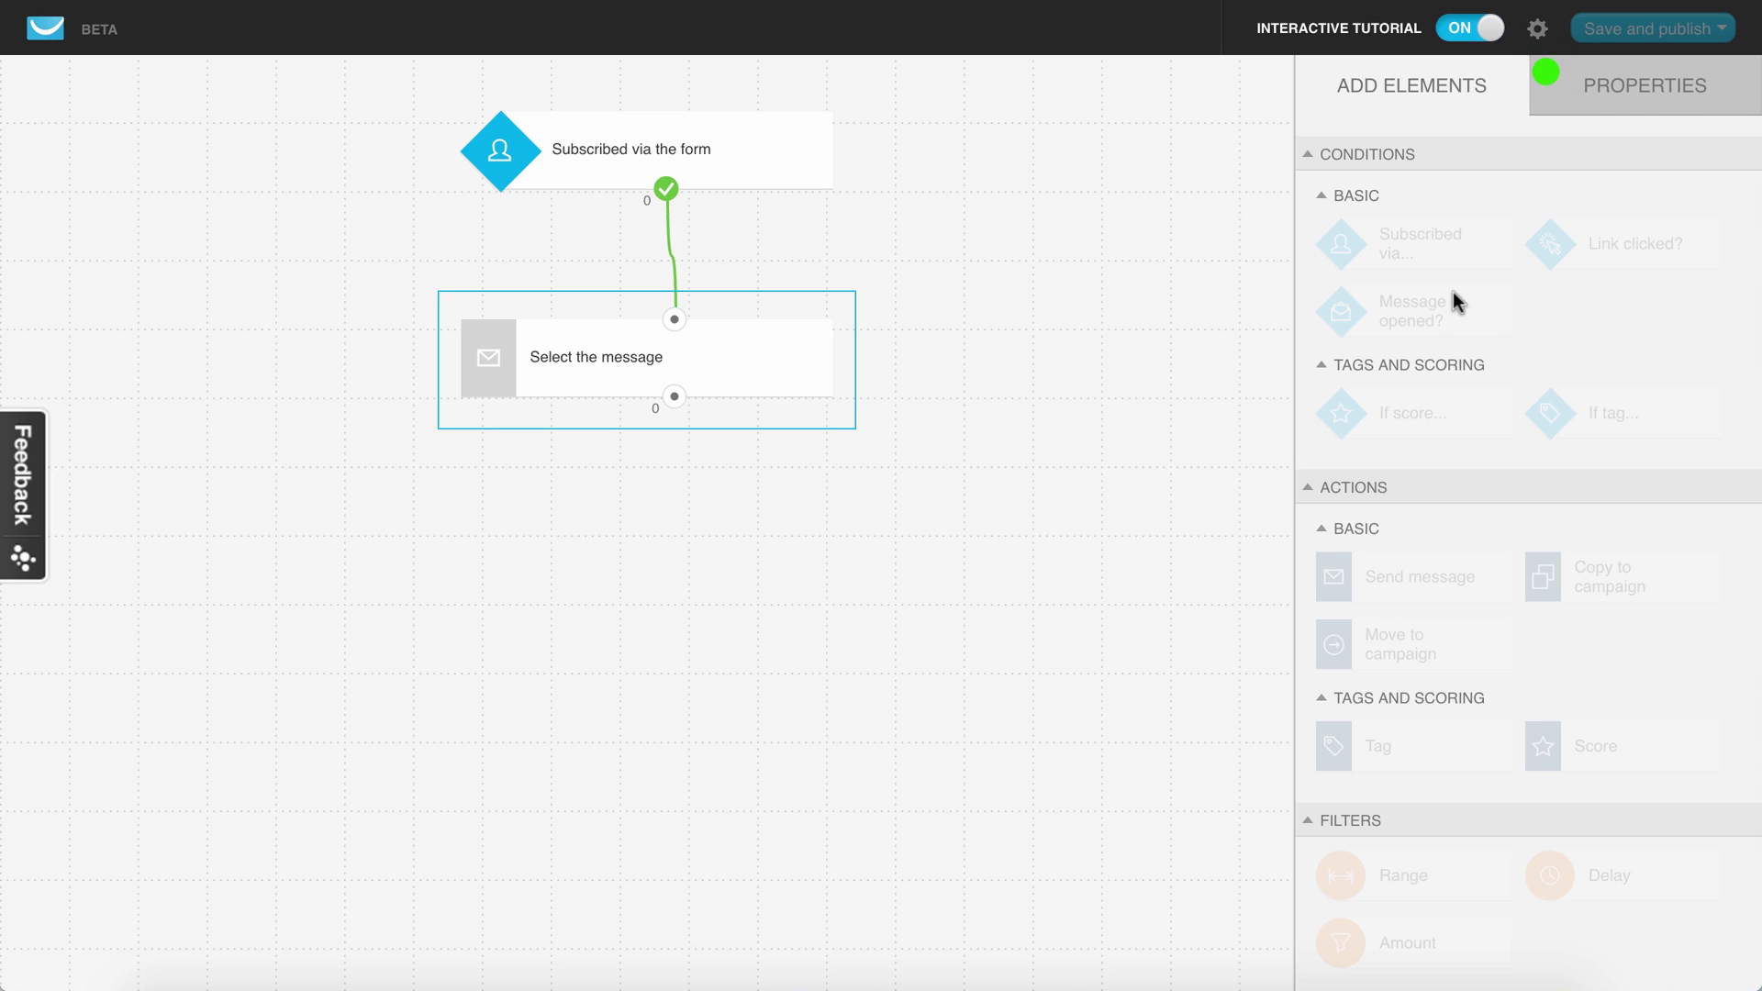
left_click(1656, 88)
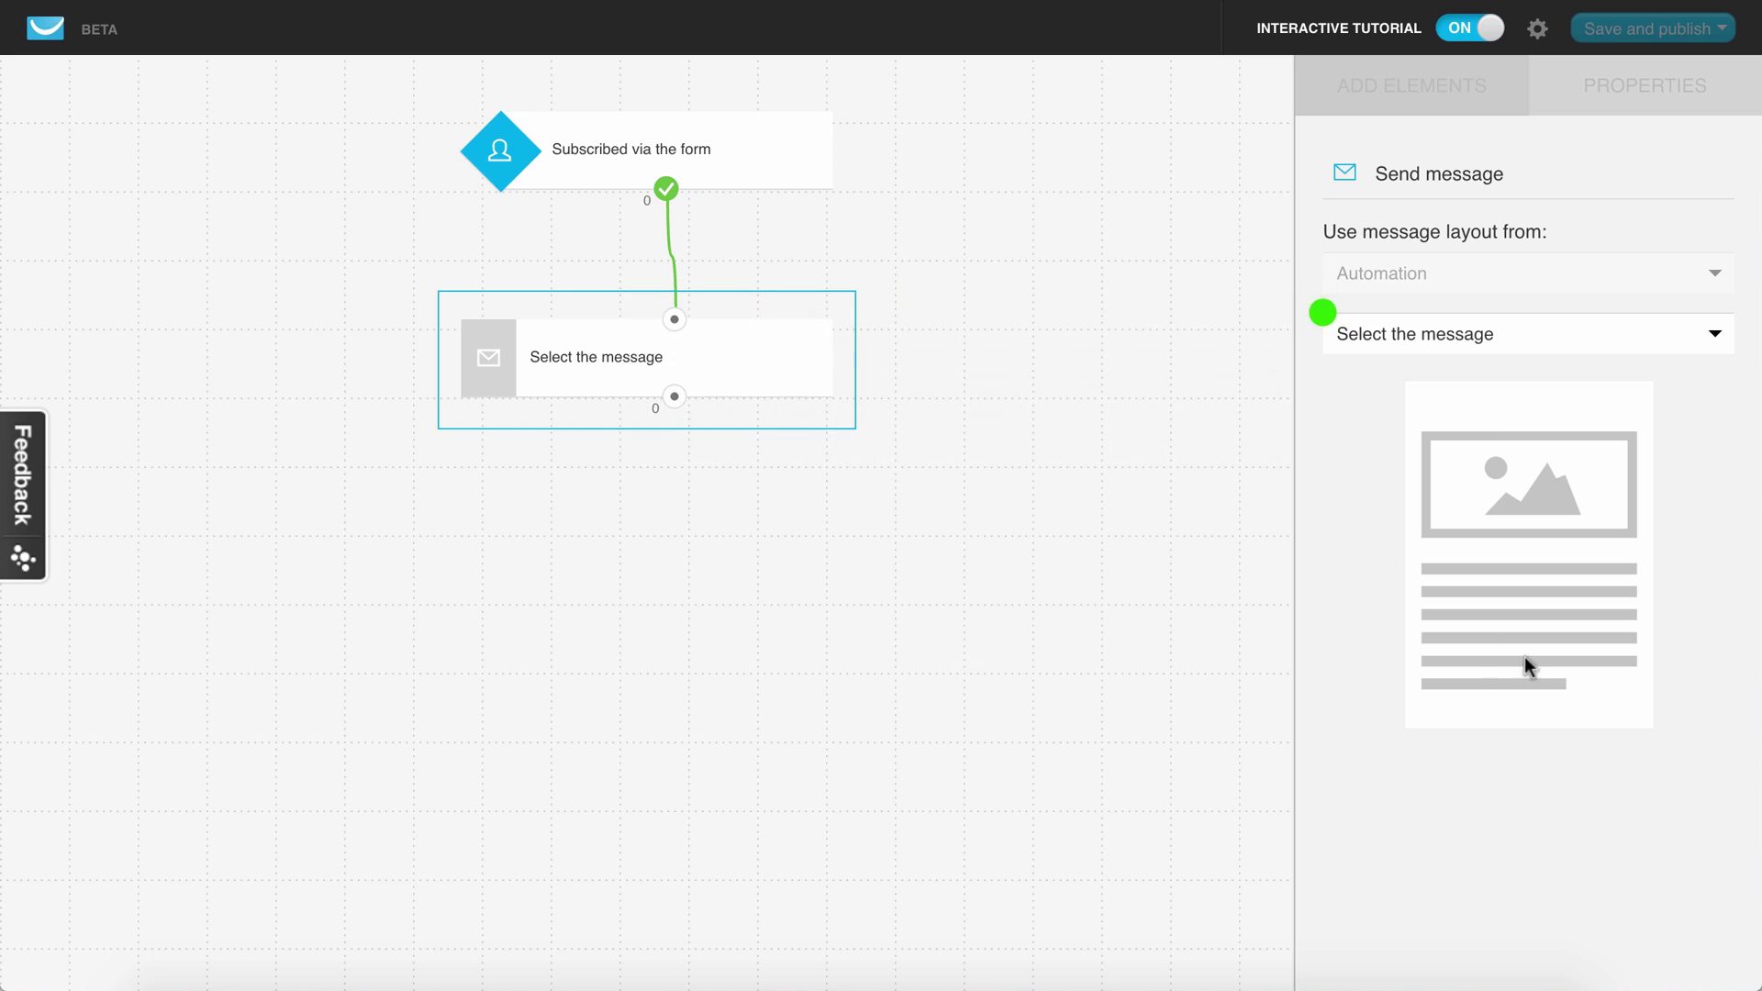
left_click(1438, 343)
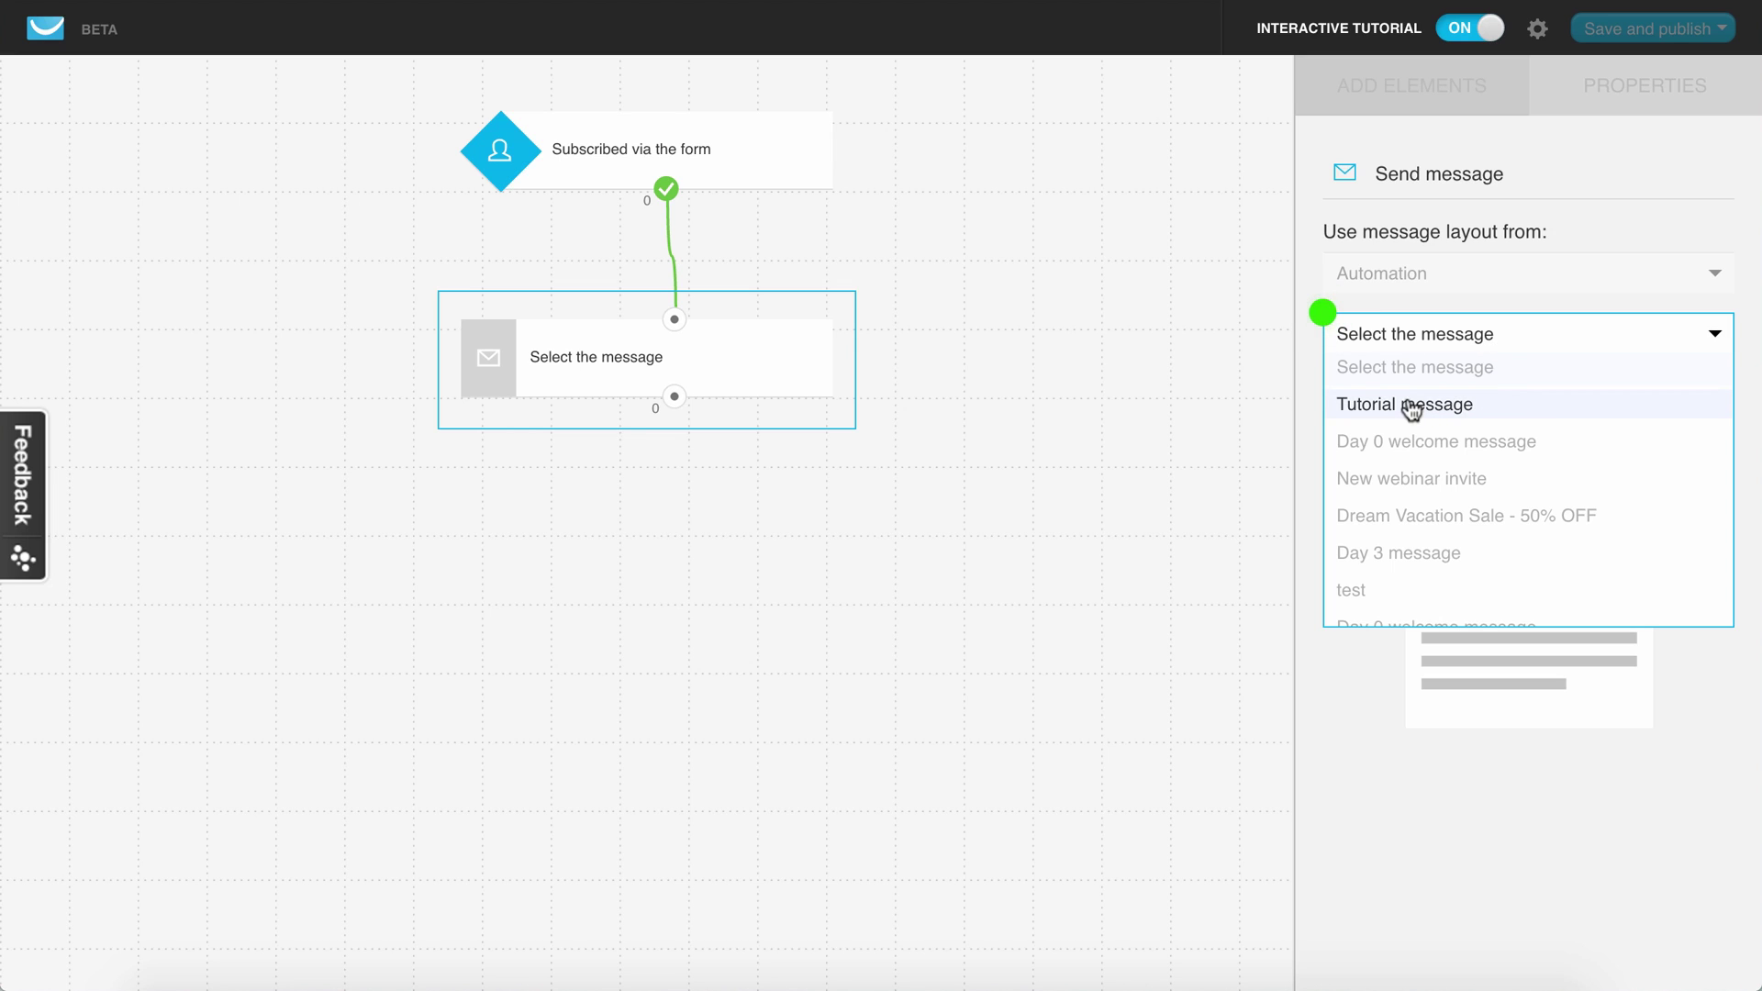
left_click(1459, 404)
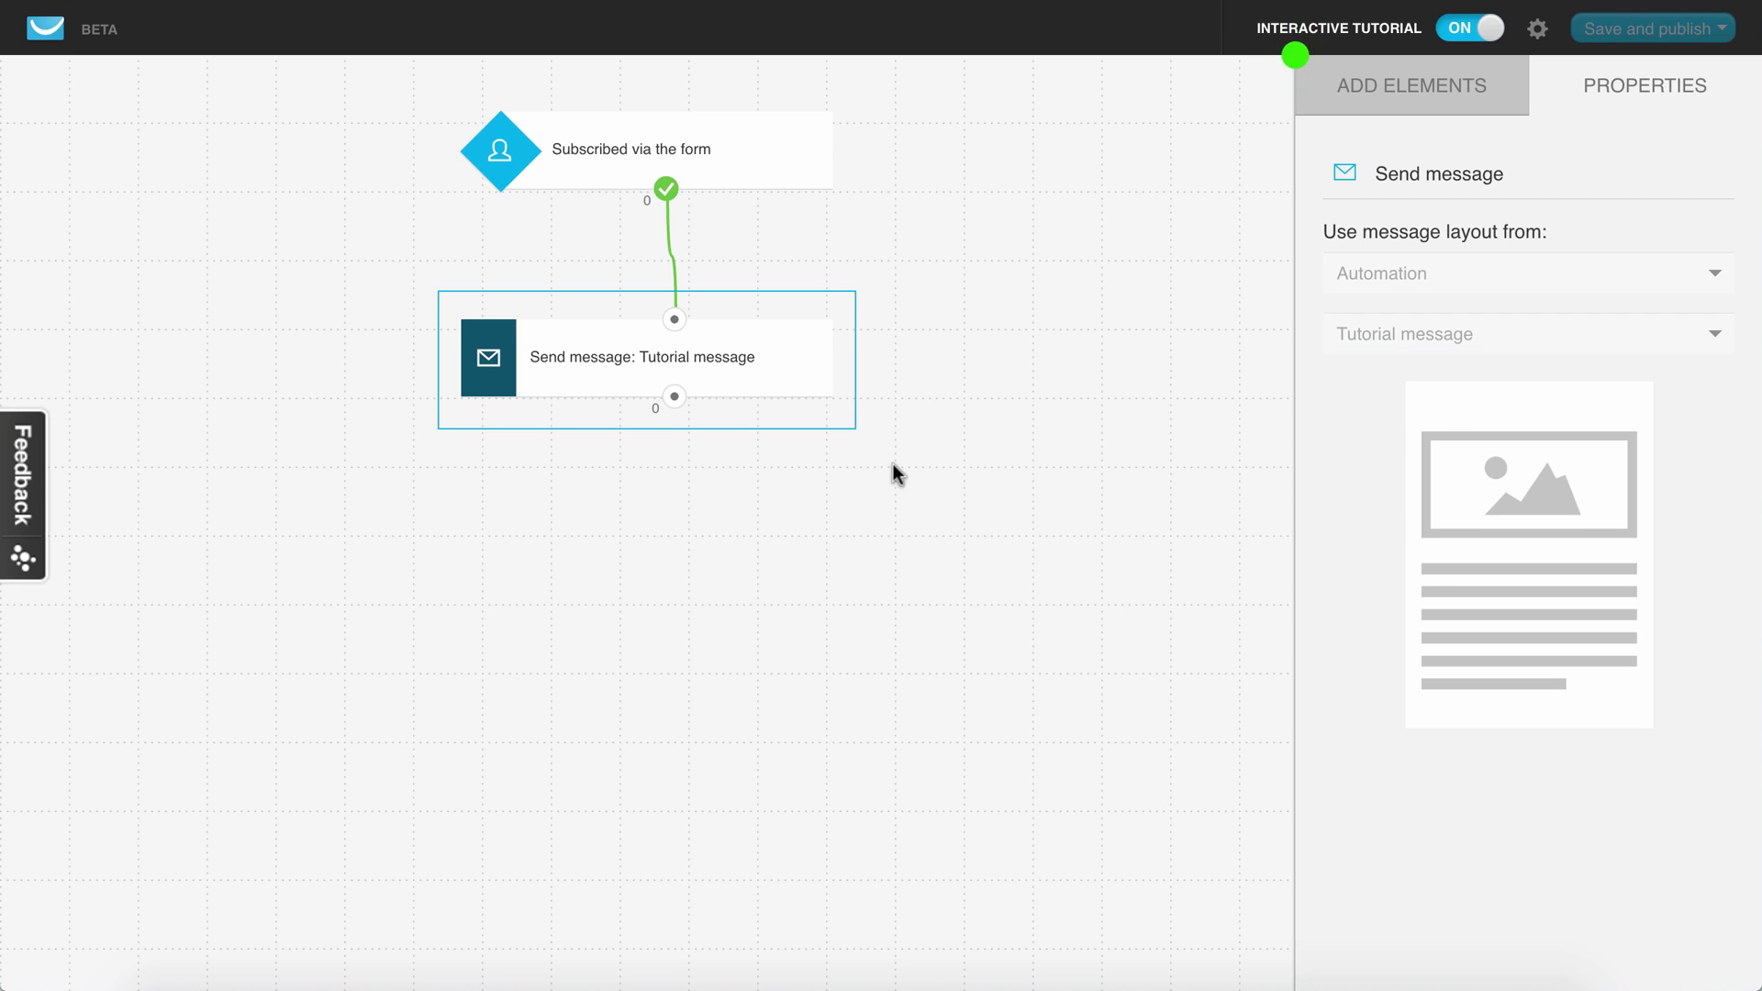
Add a Message opened? condition below the Send message action and connect it to that action's output
left_click(1412, 73)
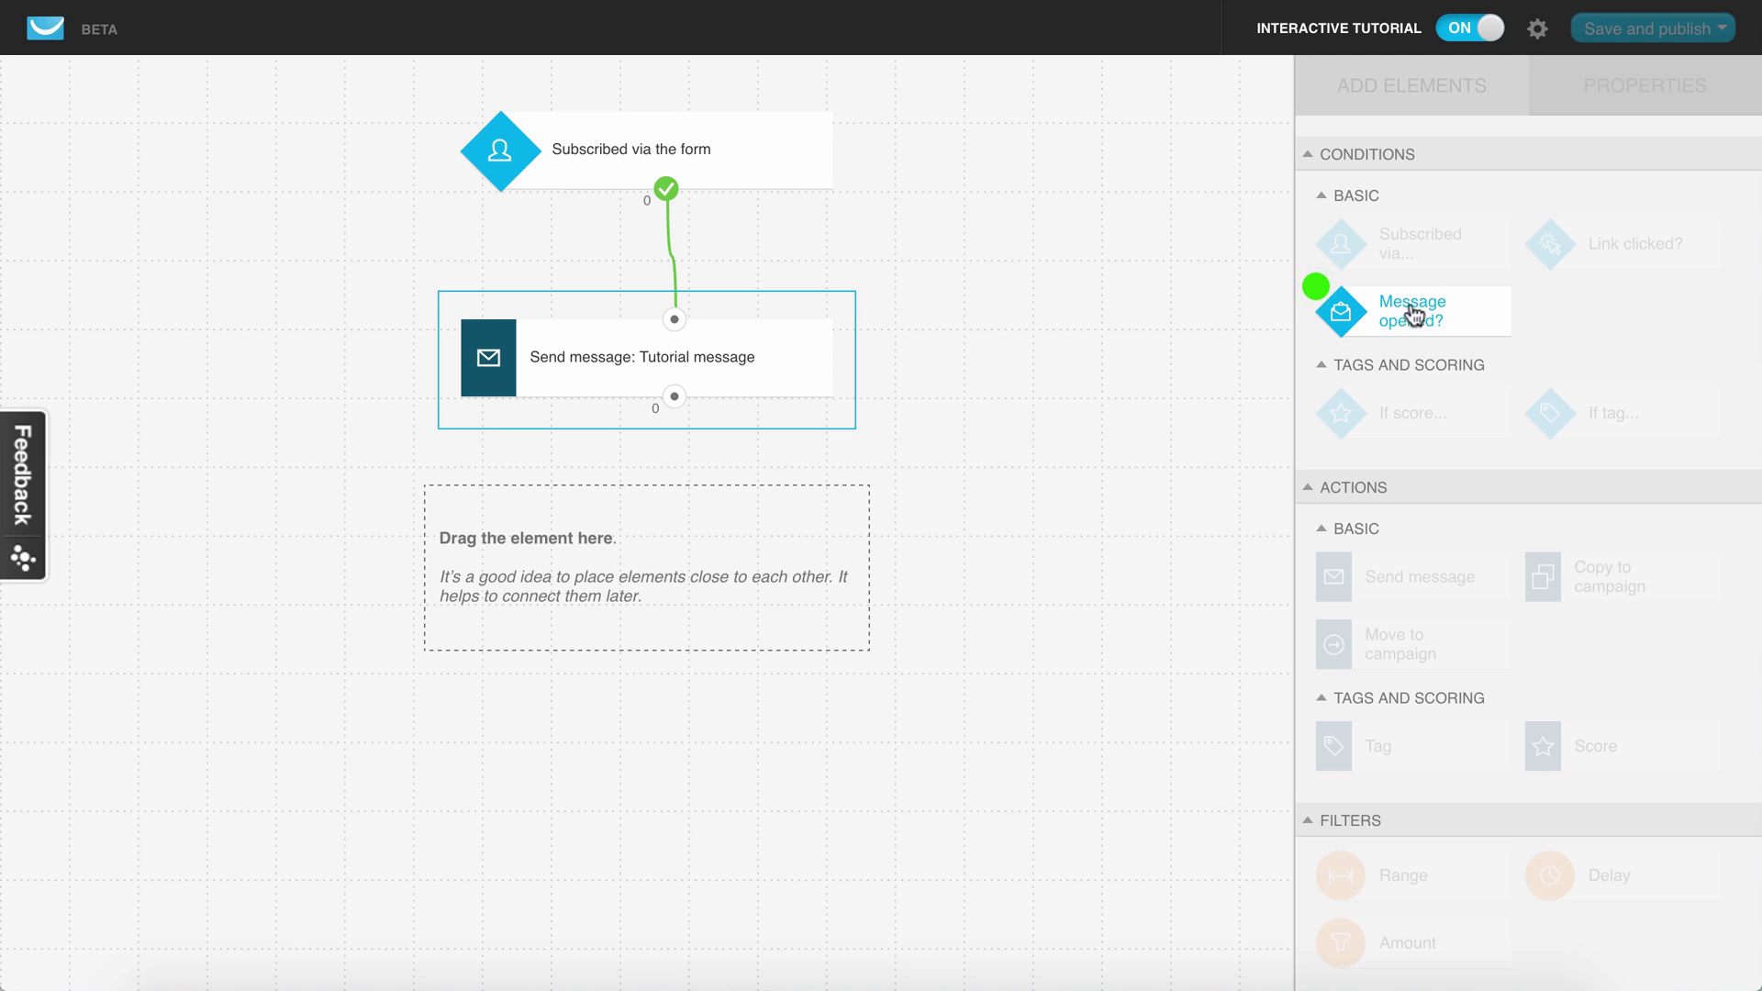
left_click_drag(1438, 332, 648, 489)
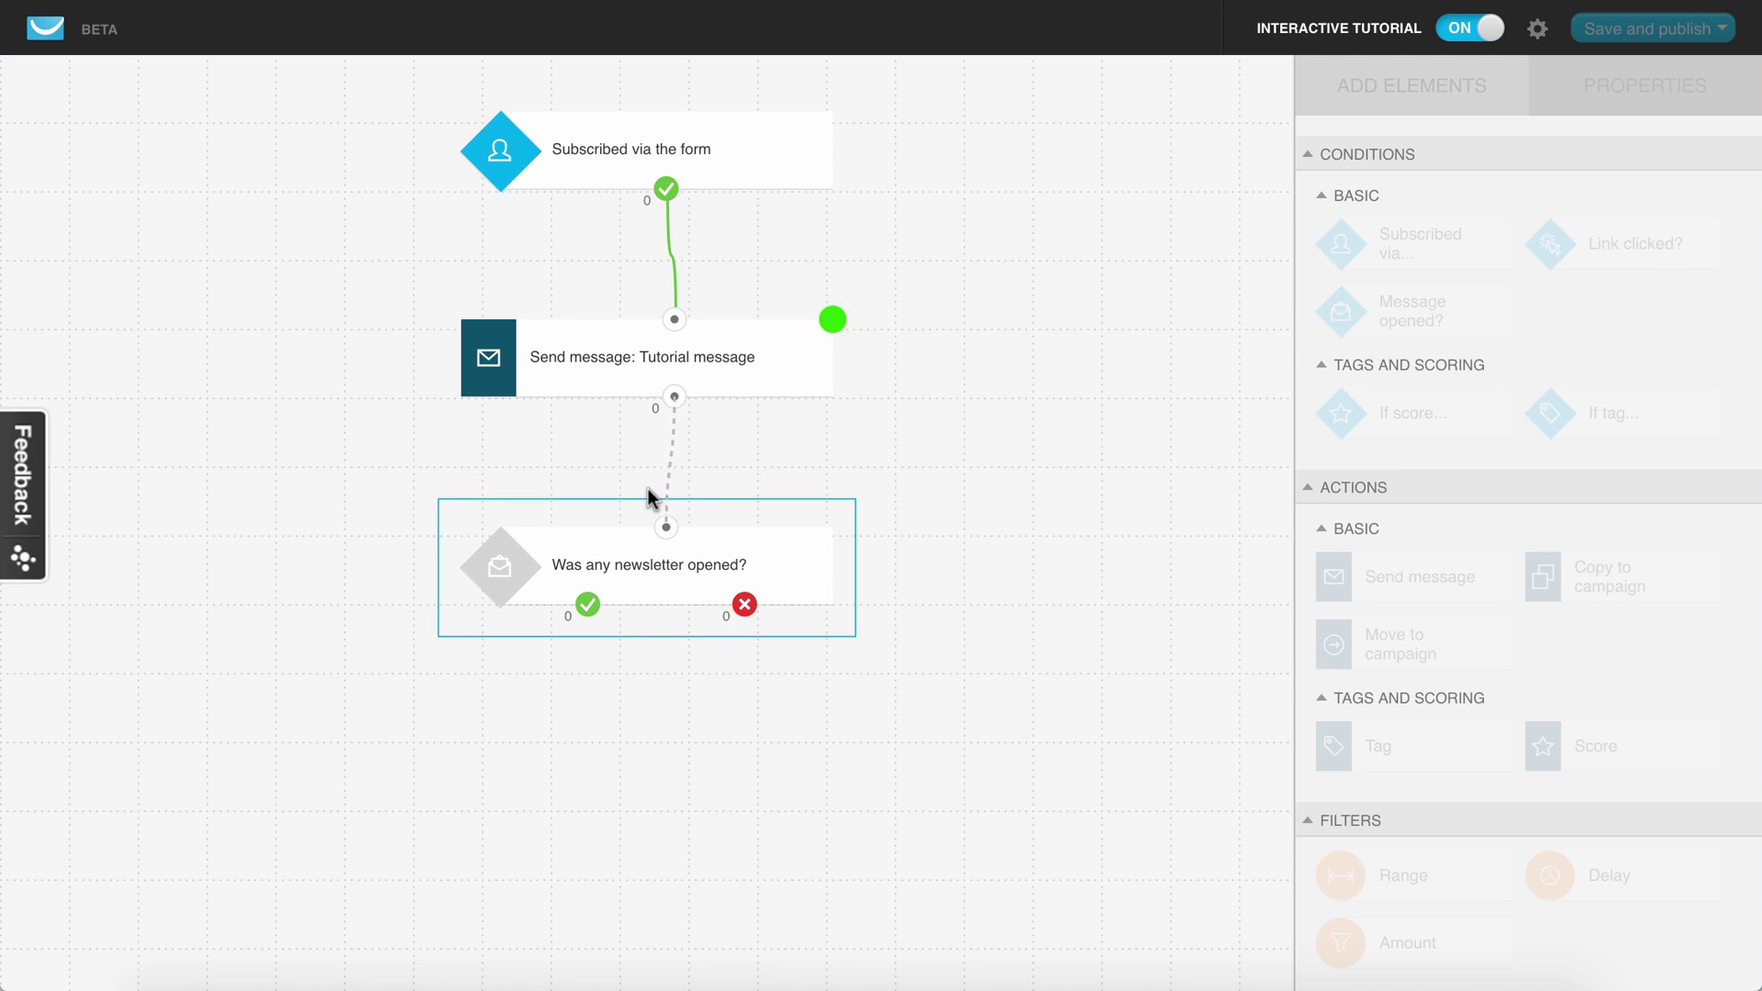
left_click_drag(669, 523, 675, 397)
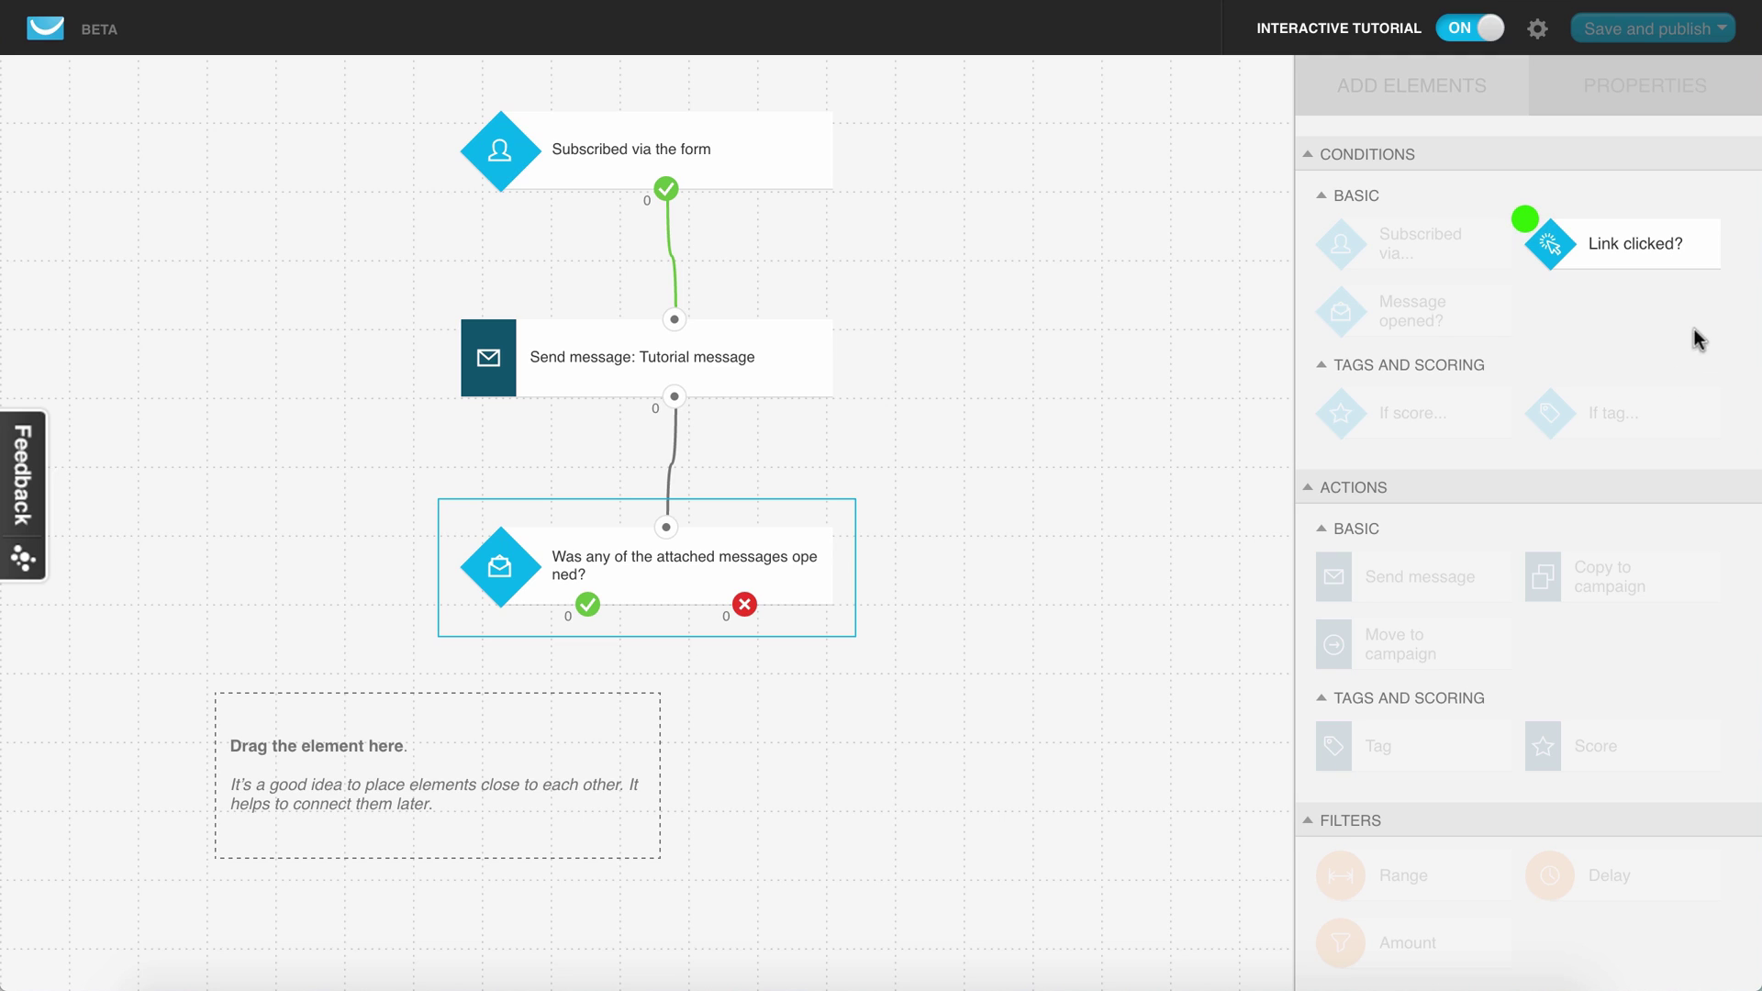
Add a Link clicked? condition on the message-opened yes branch, with Automation as message source and A specific link from a specific message
left_click_drag(1614, 262, 536, 679)
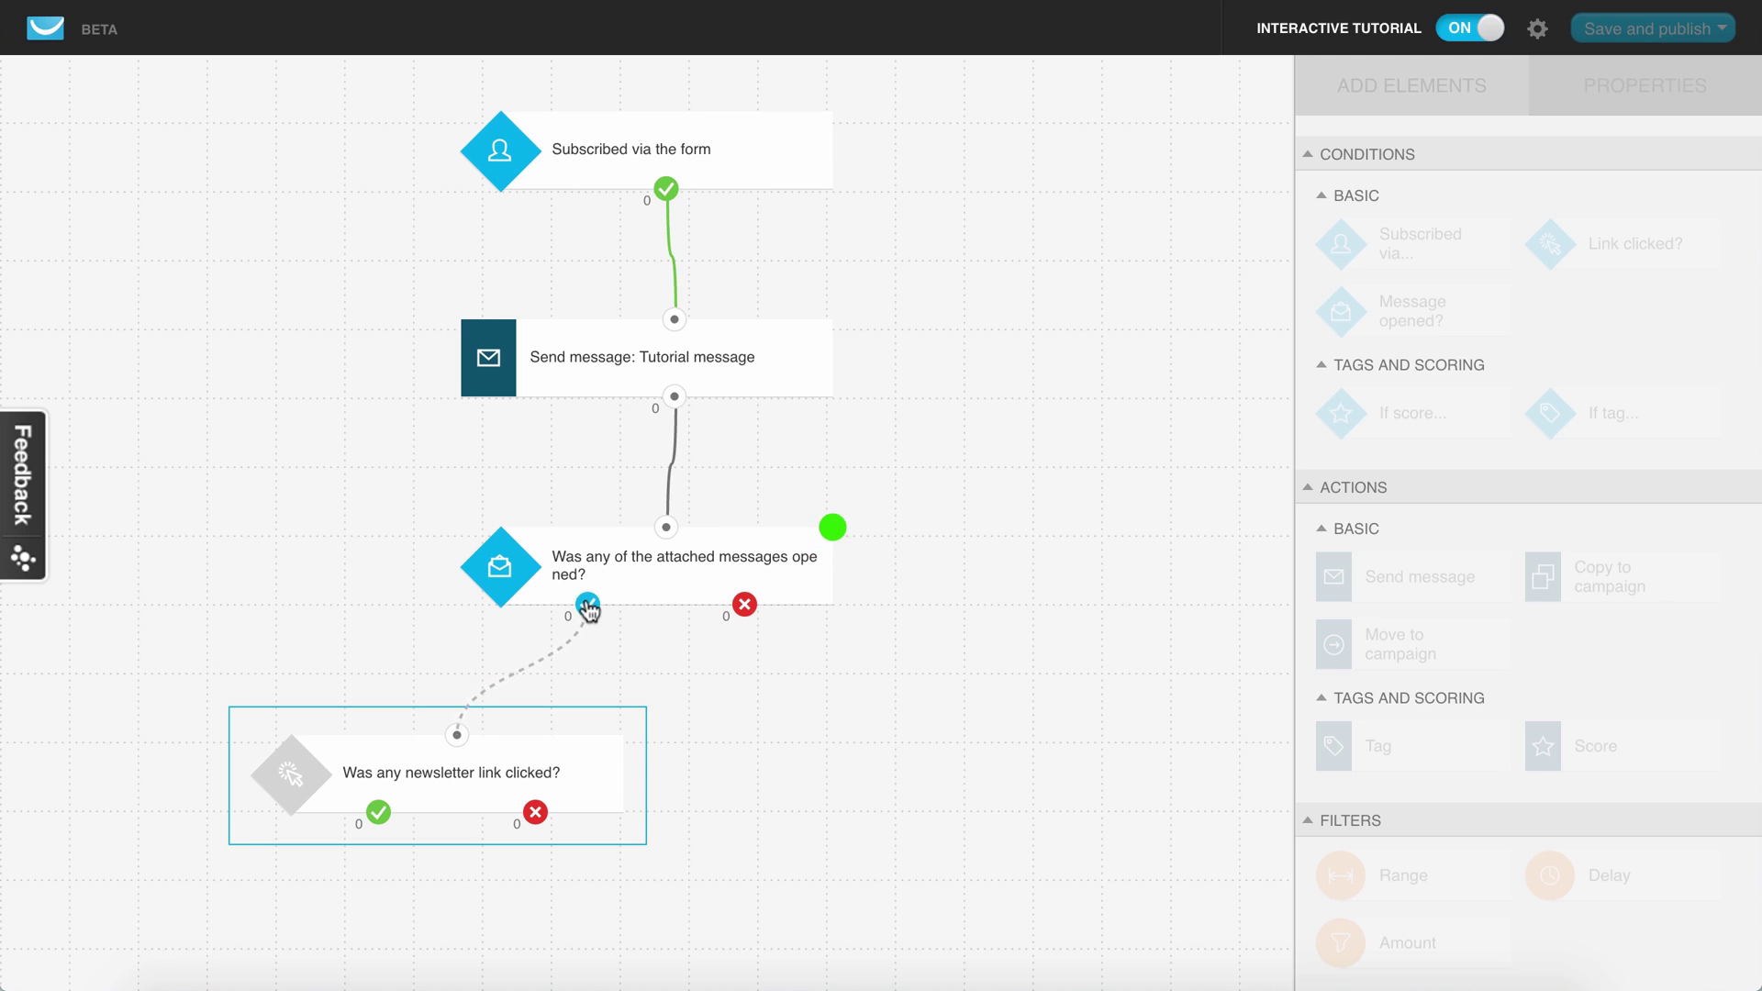
left_click_drag(458, 735, 587, 607)
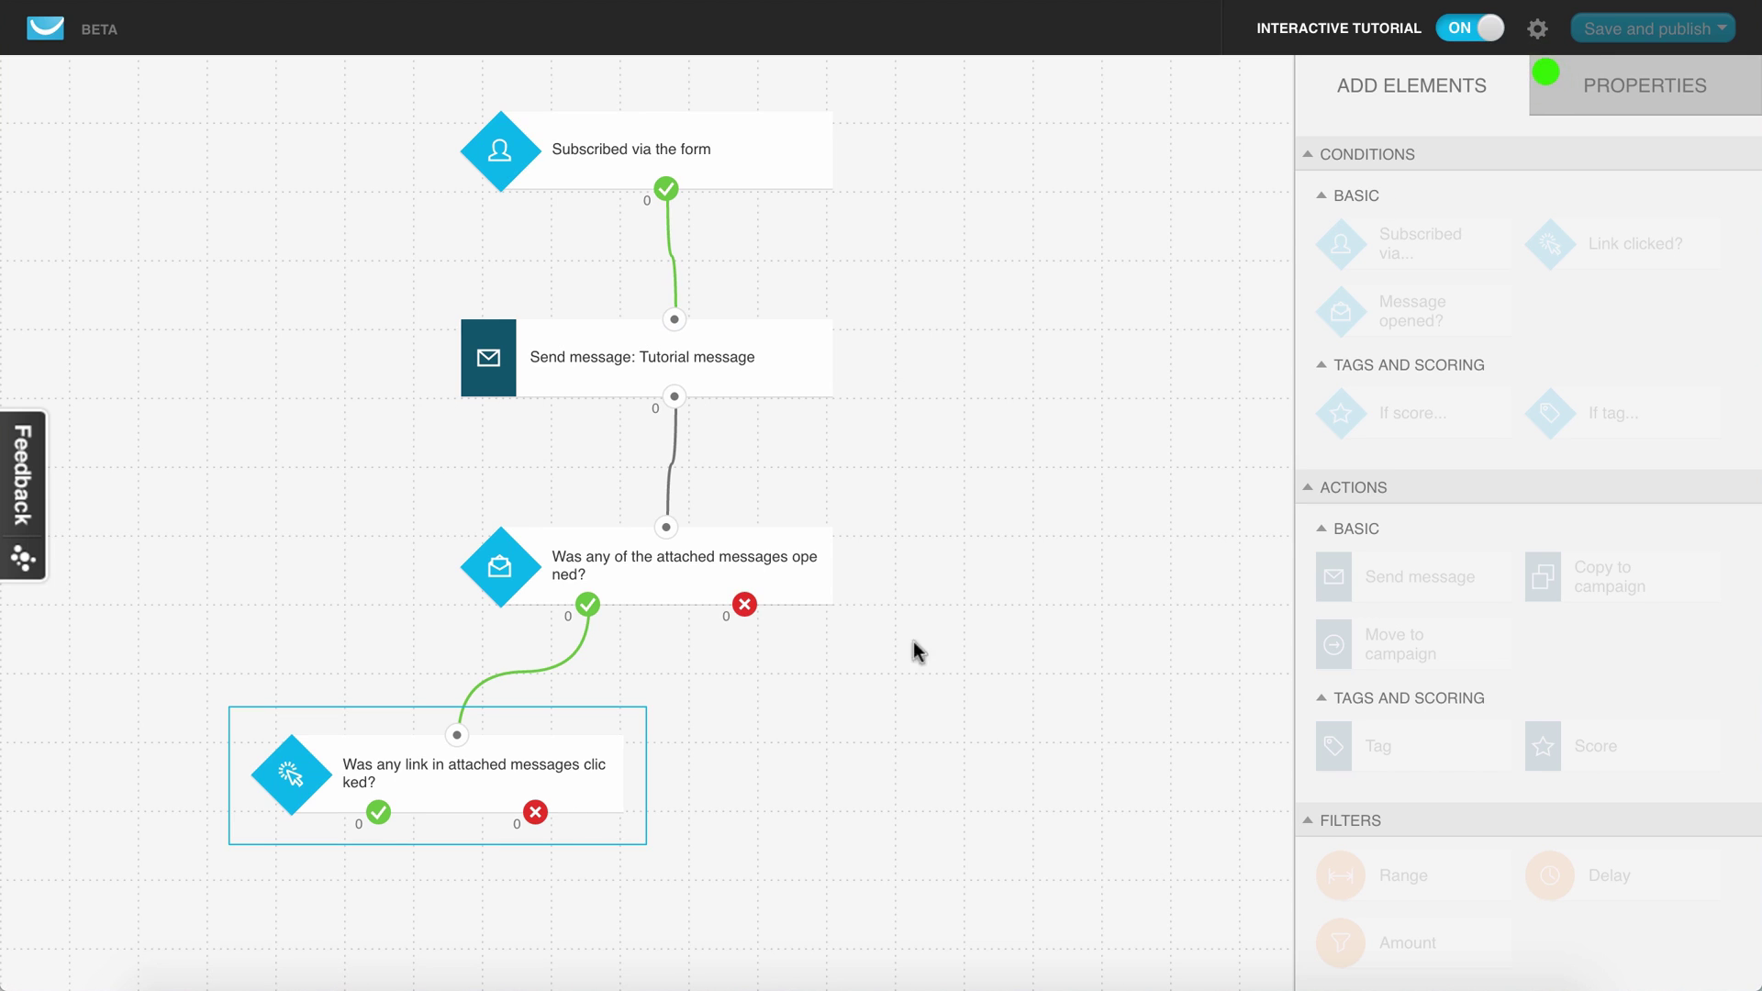
left_click(1656, 92)
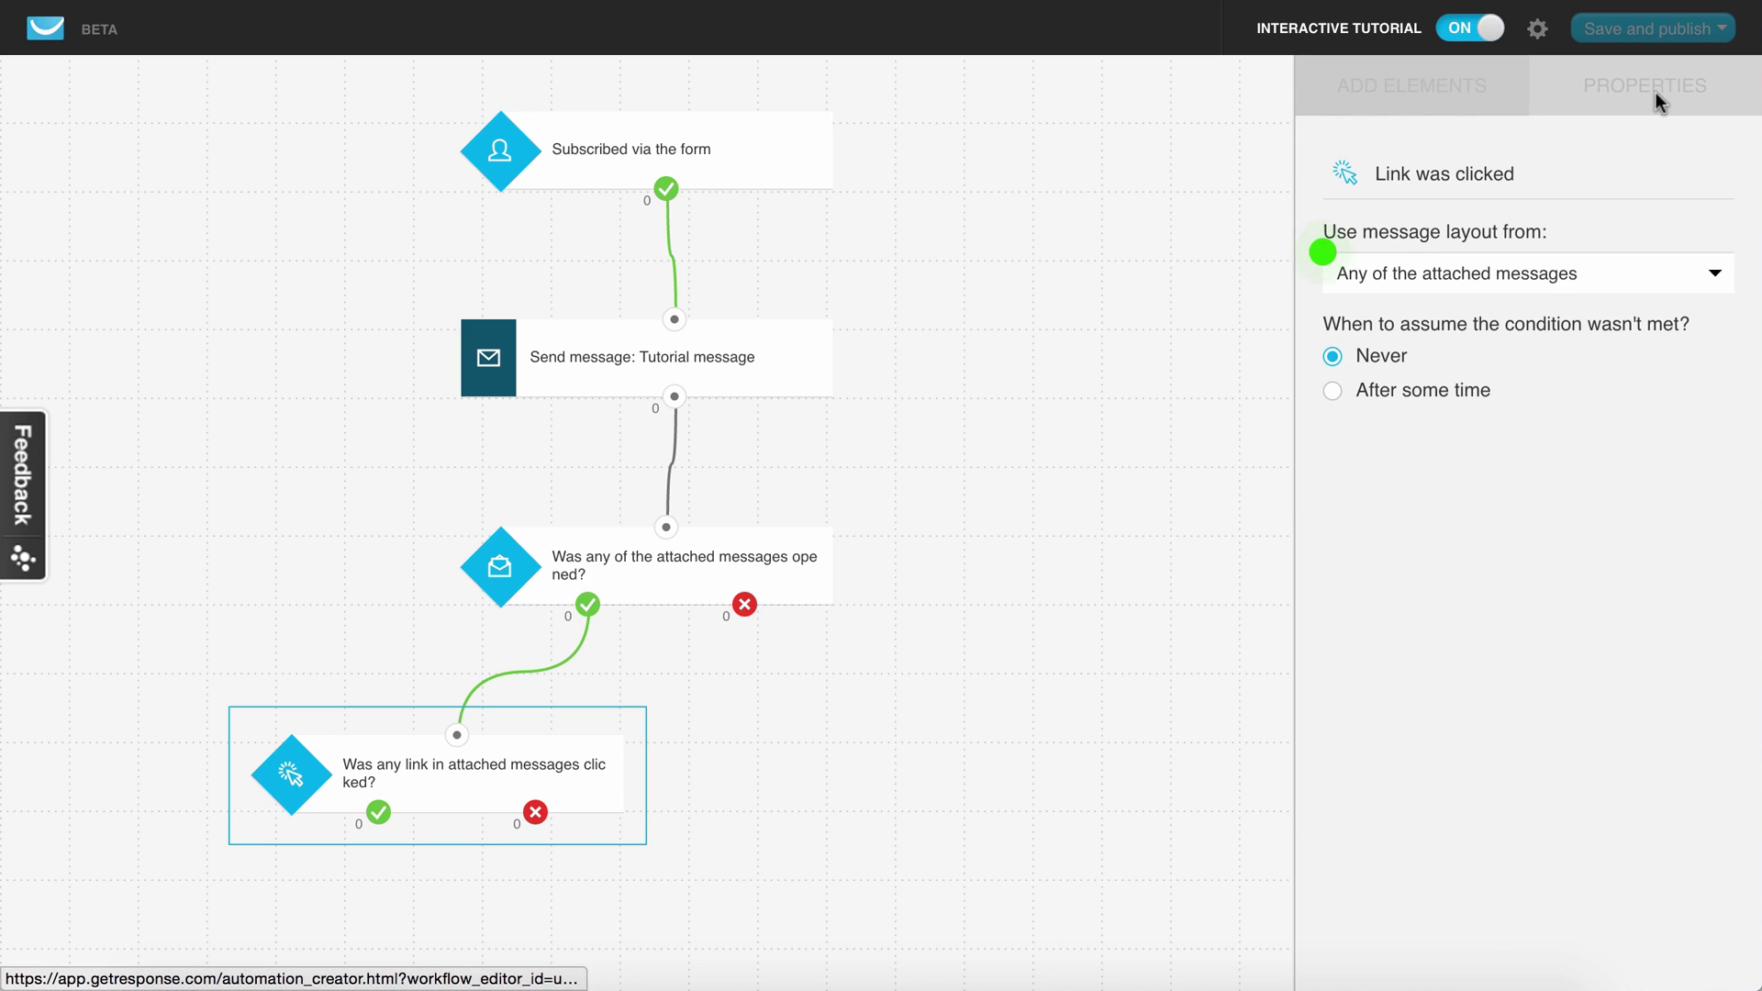
left_click(1560, 282)
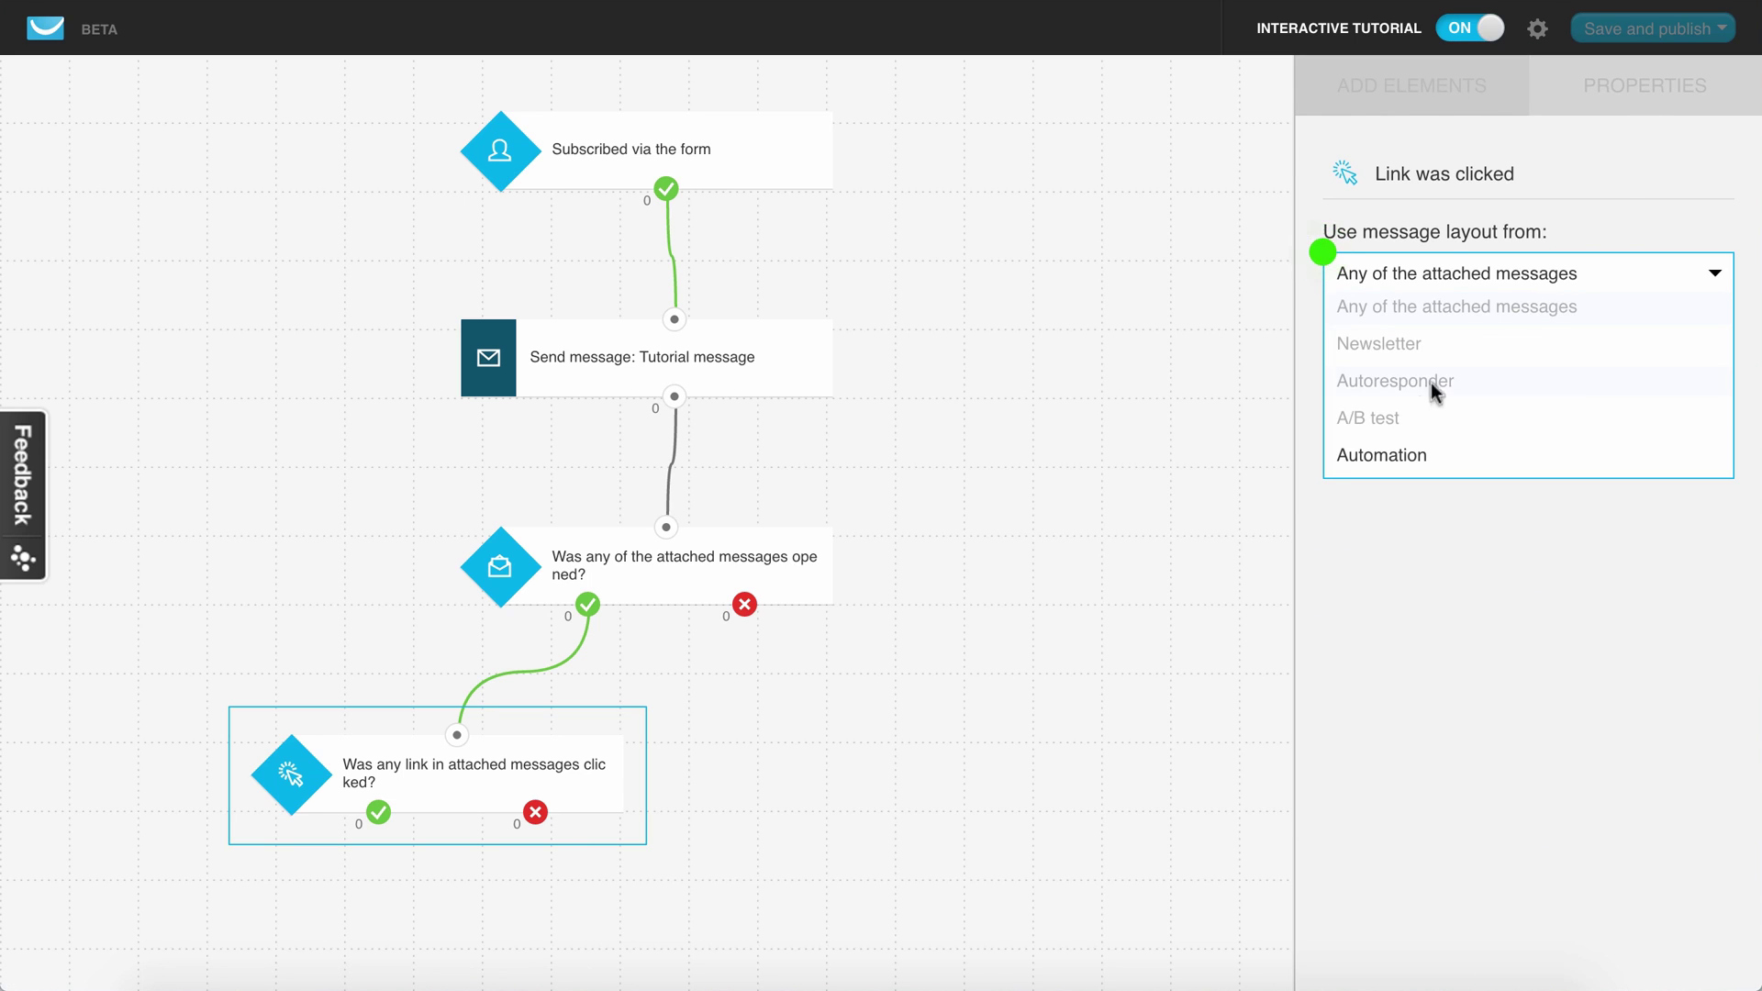
left_click(1390, 456)
left_click(1403, 345)
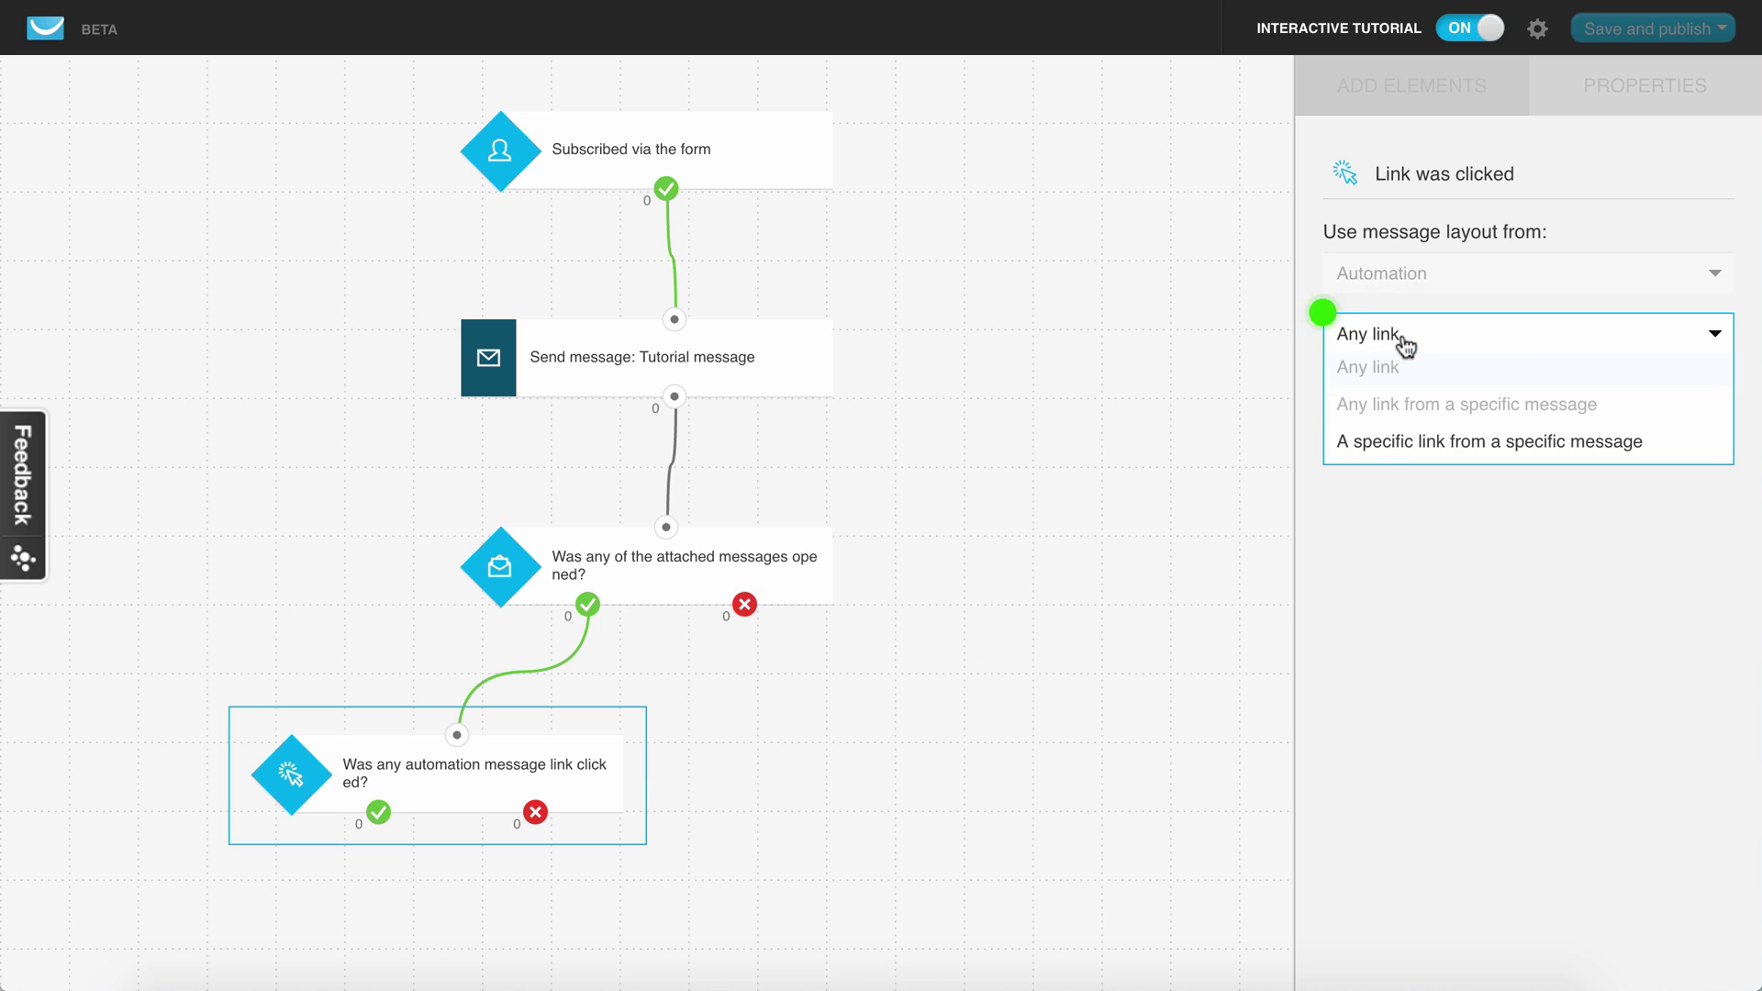
left_click(1436, 444)
left_click(1437, 446)
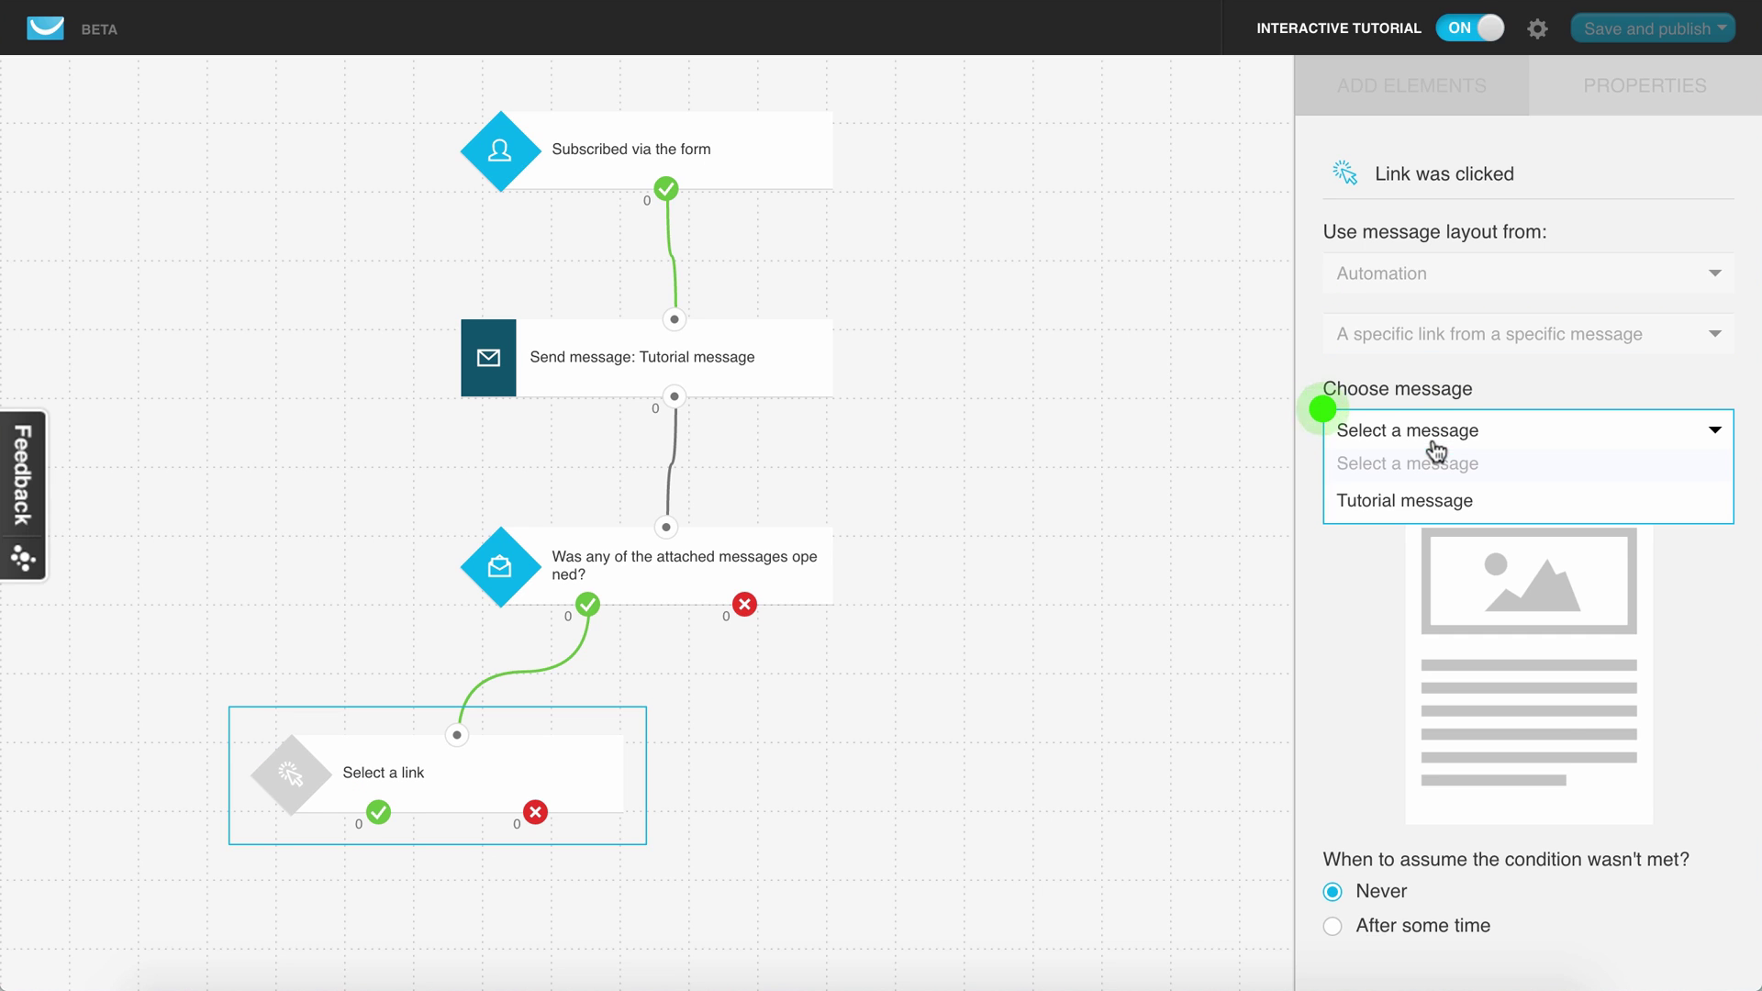
left_click(1420, 500)
scroll(1403, 603, "up", 1)
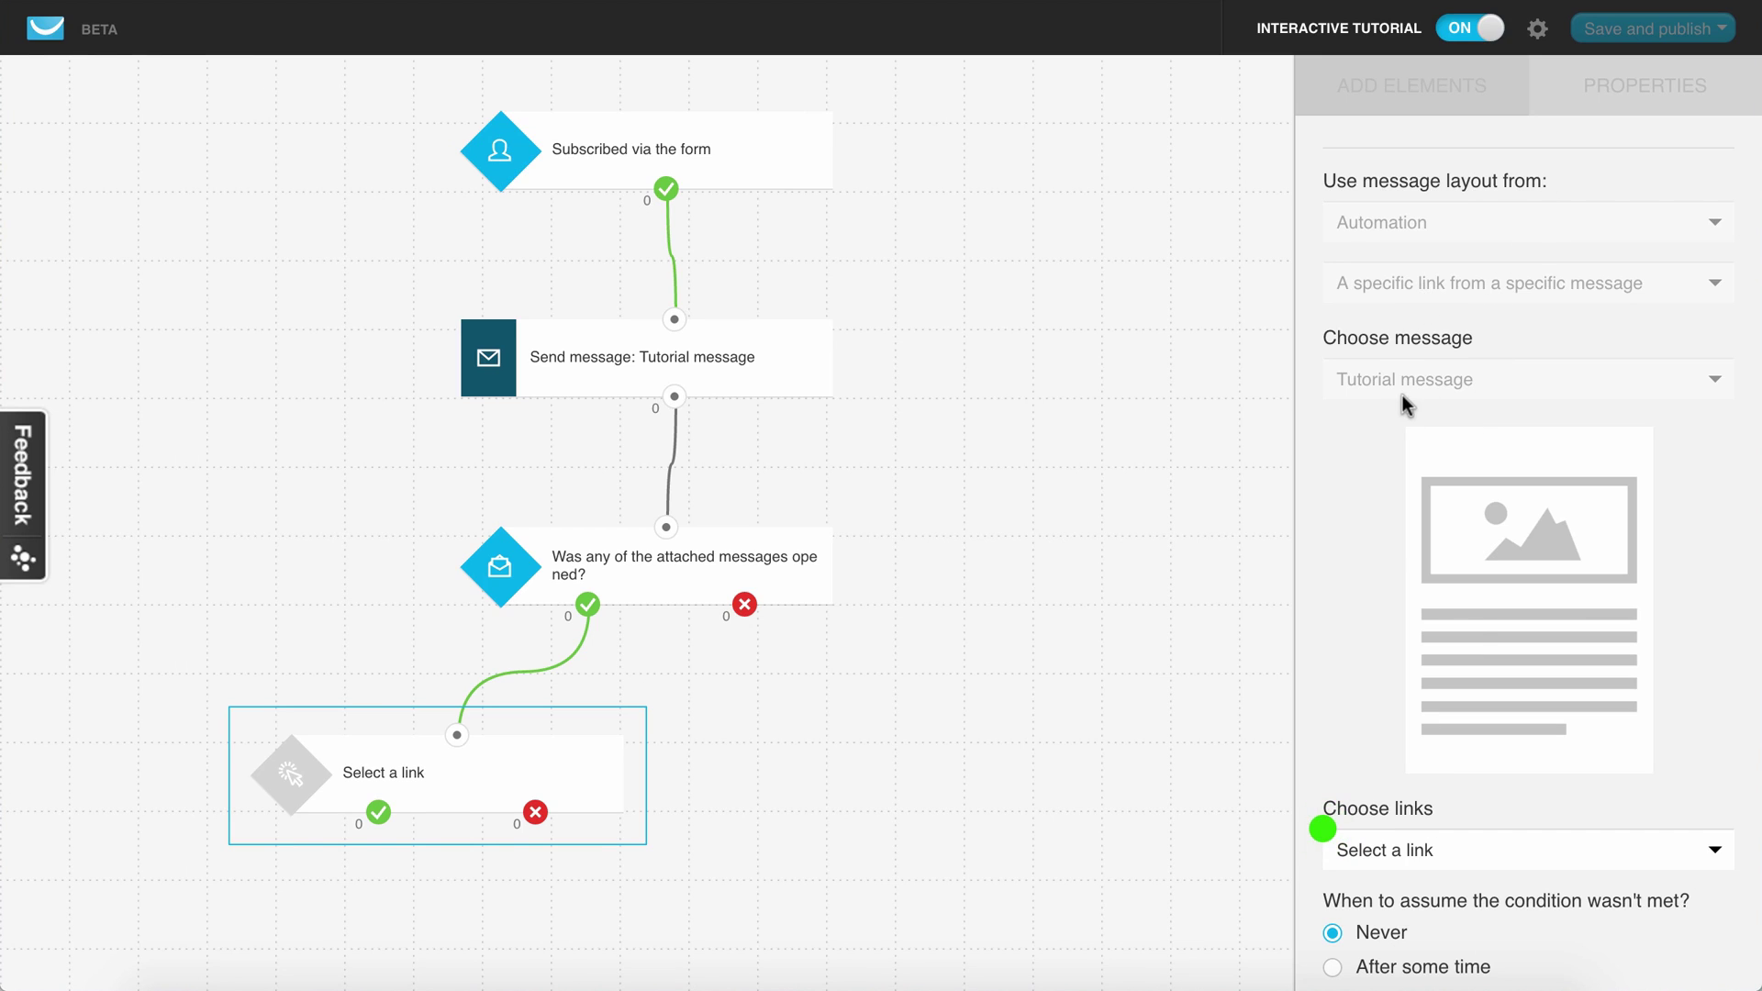
left_click(1363, 849)
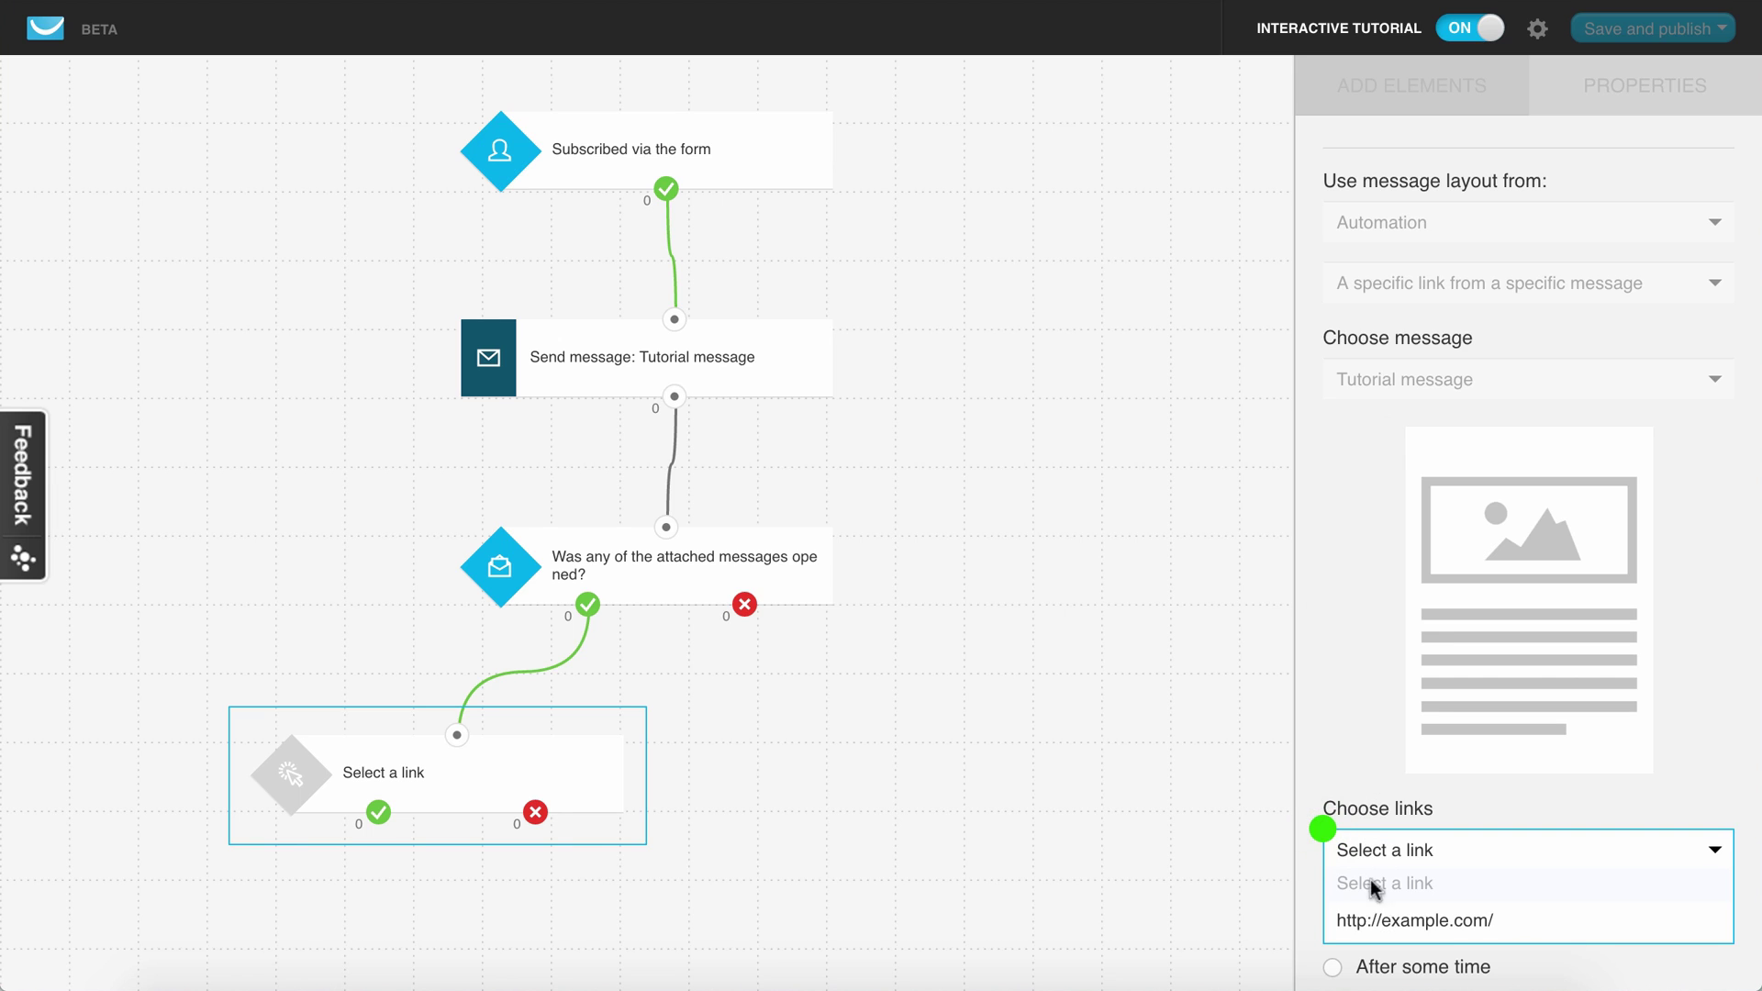
left_click(1409, 921)
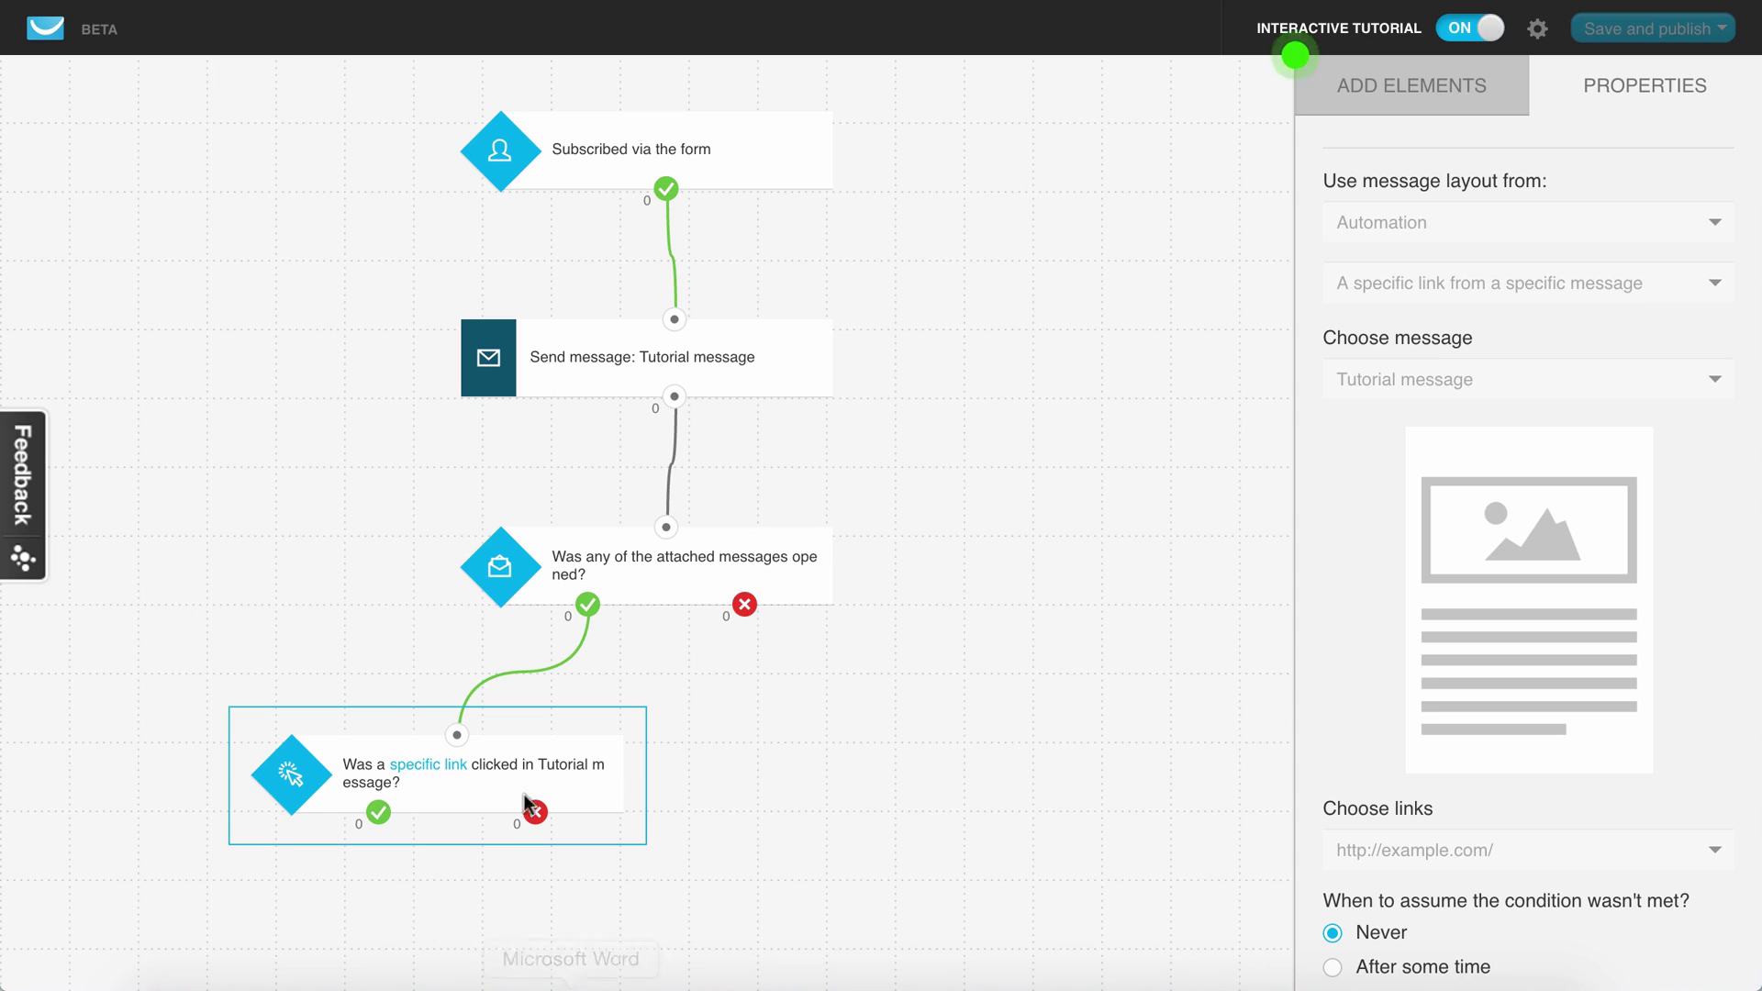
left_click(428, 769)
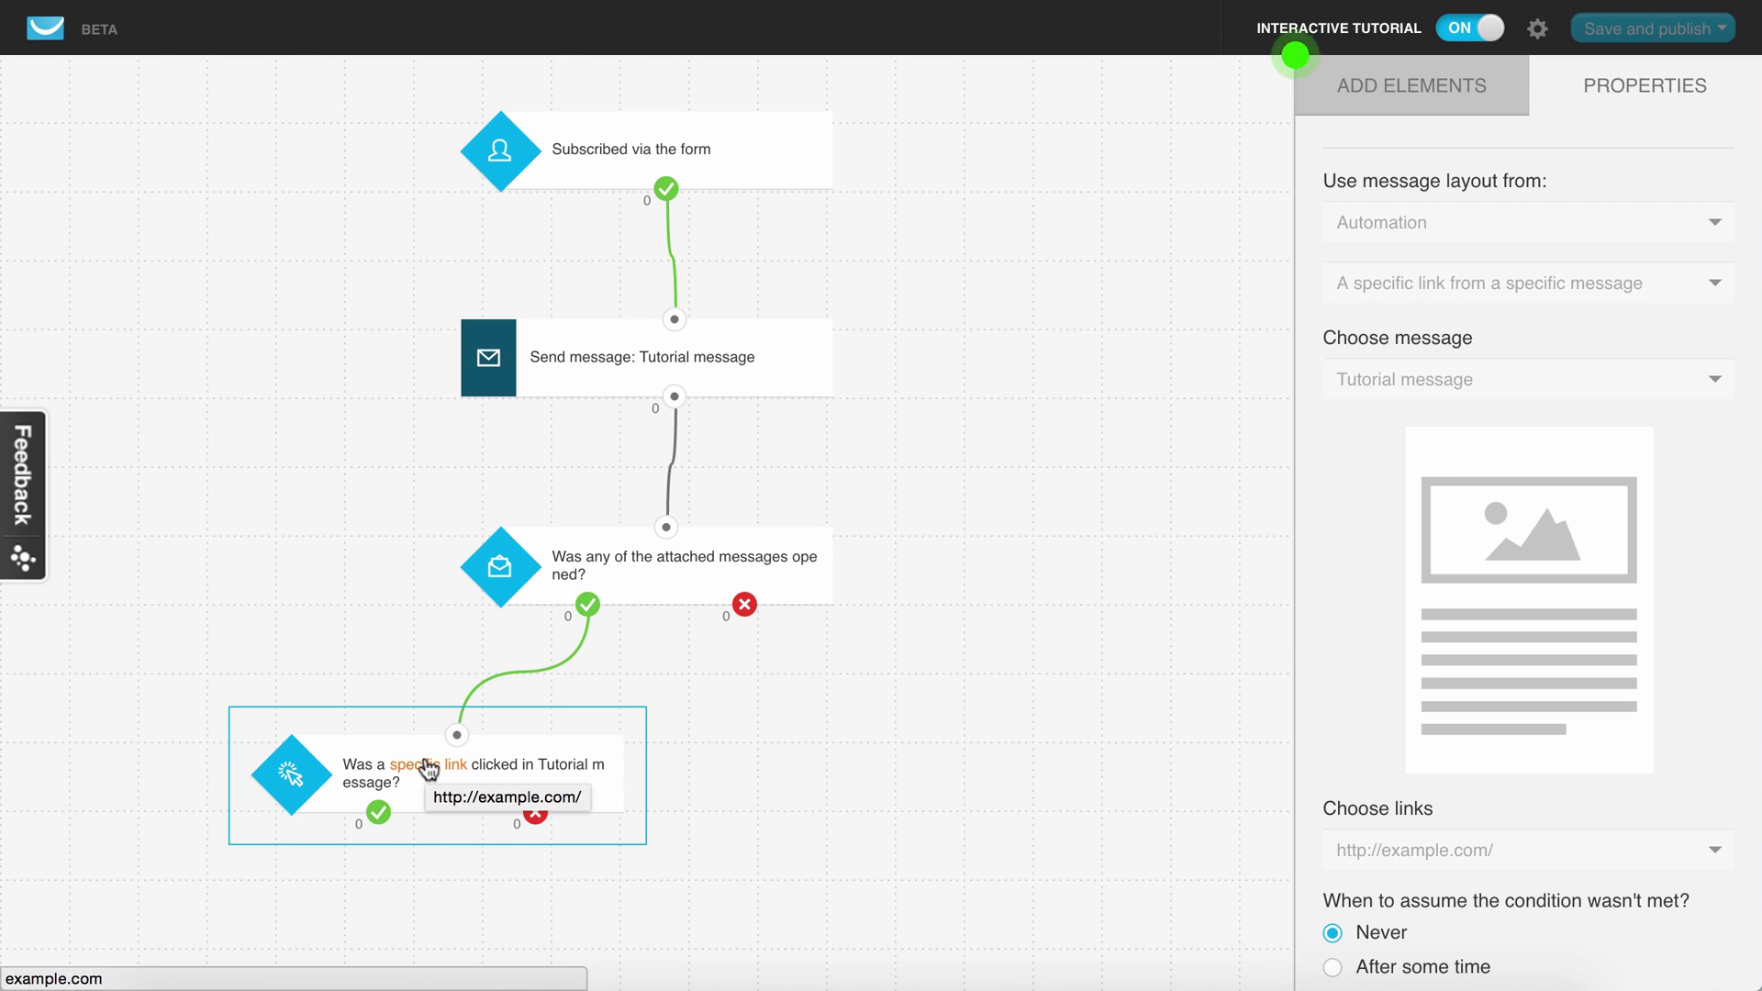
Add a Tag action beside the link-clicked condition and connect it to the no output of the message-opened condition
left_click(1373, 86)
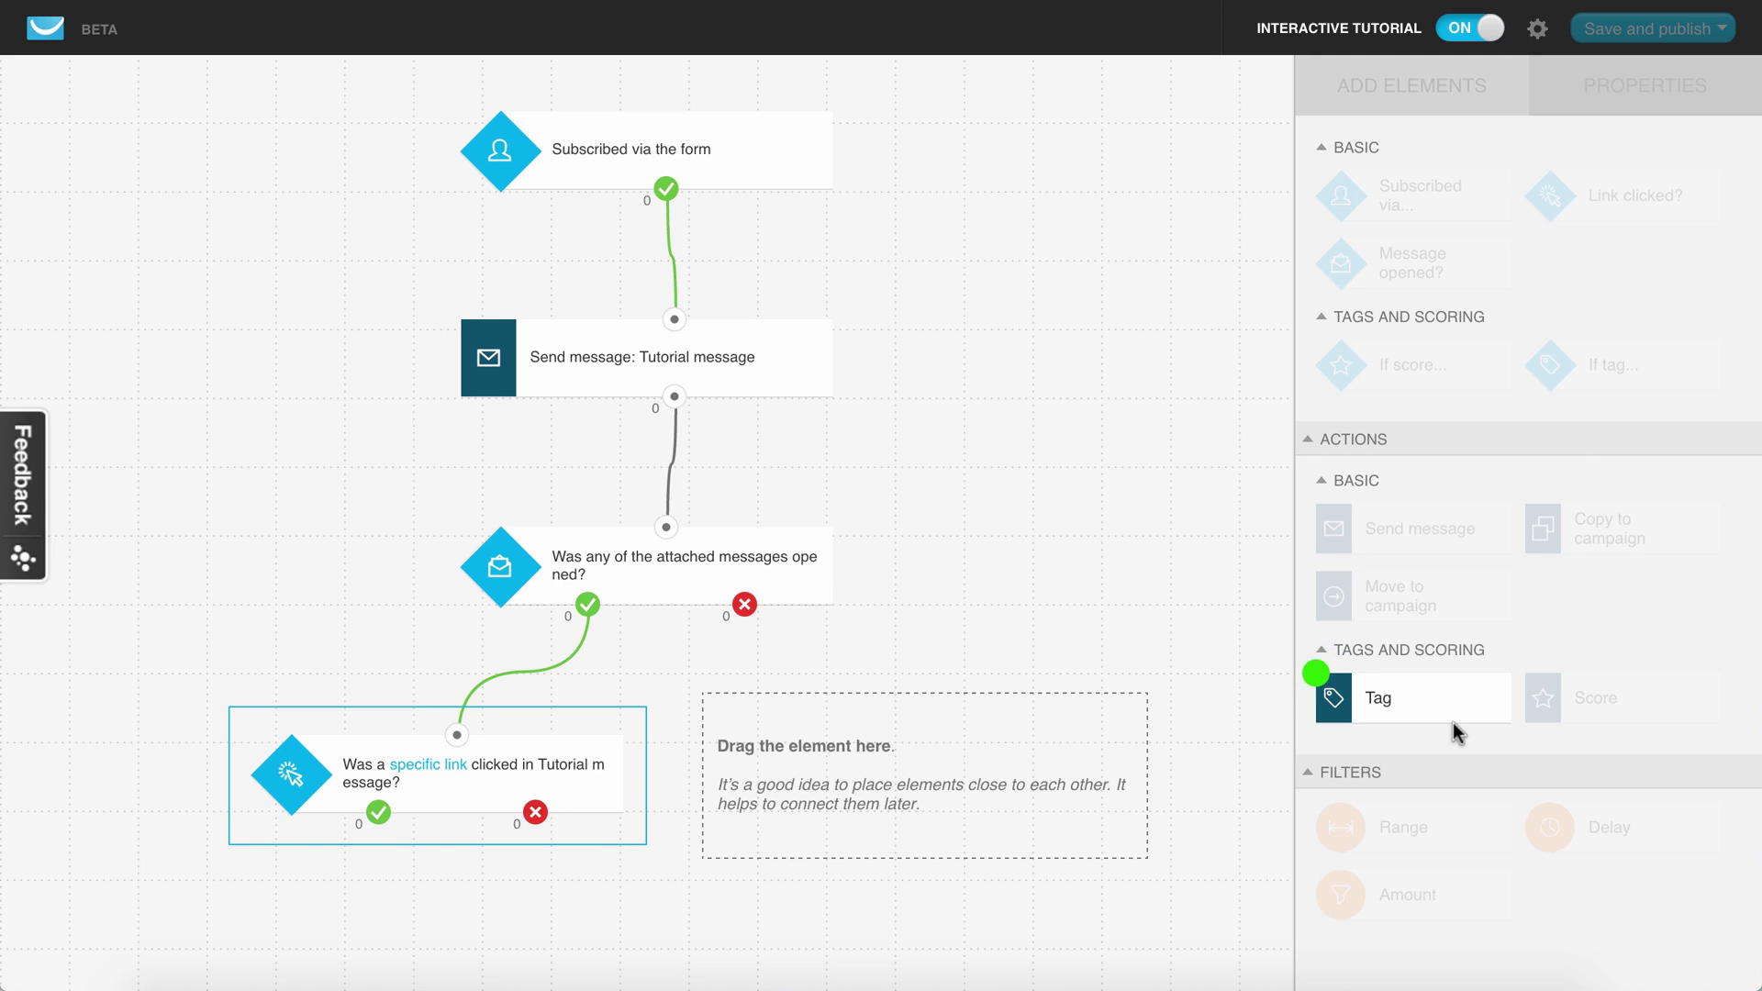
left_click_drag(1452, 723, 900, 719)
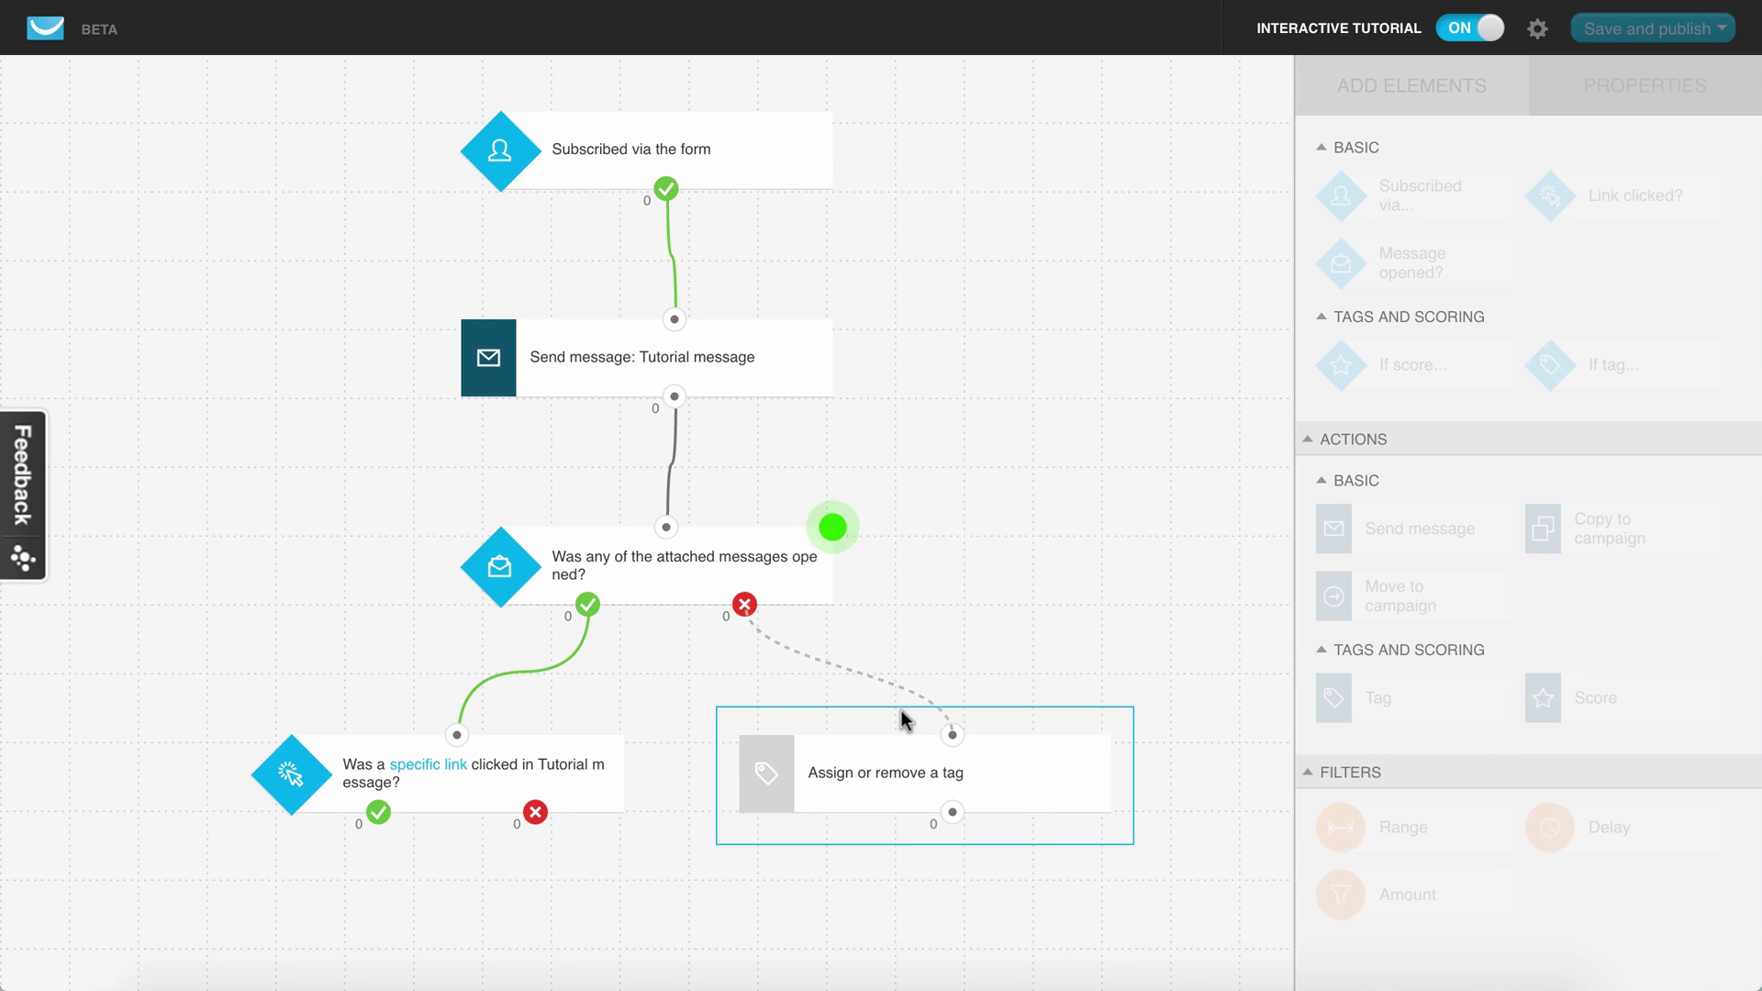
left_click_drag(953, 733, 743, 610)
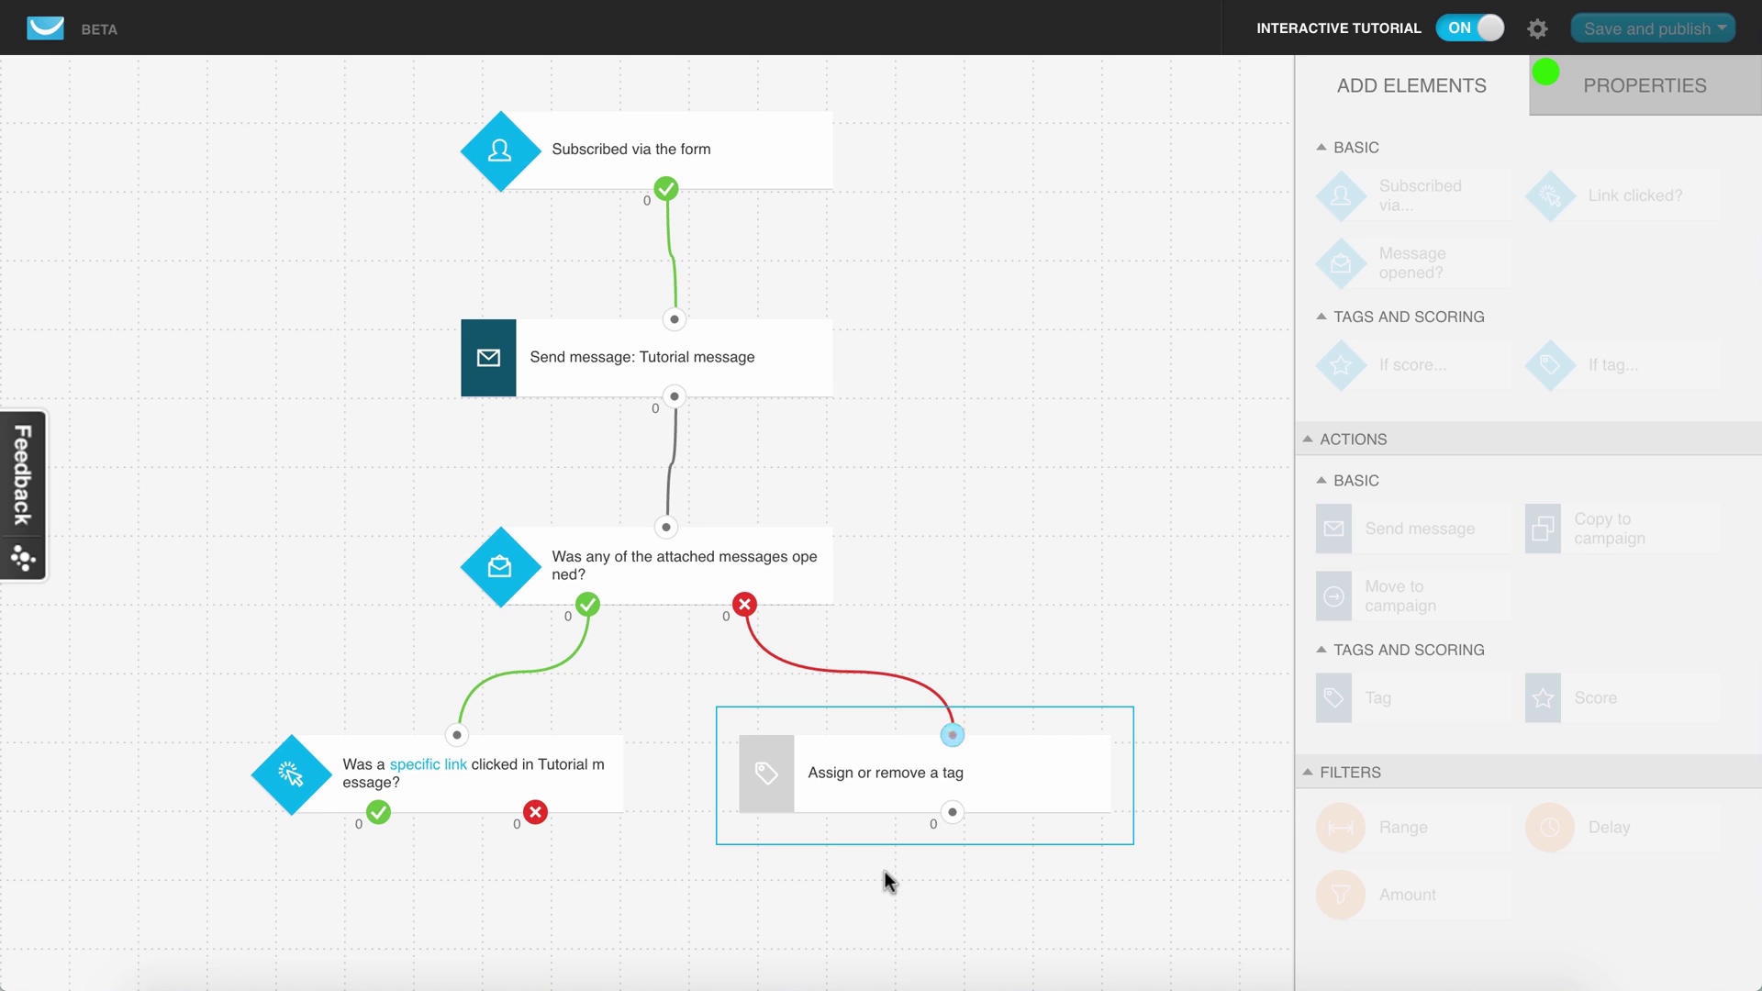
Create a new tag named inactive4 and assign it in the Tag action
left_click(1605, 92)
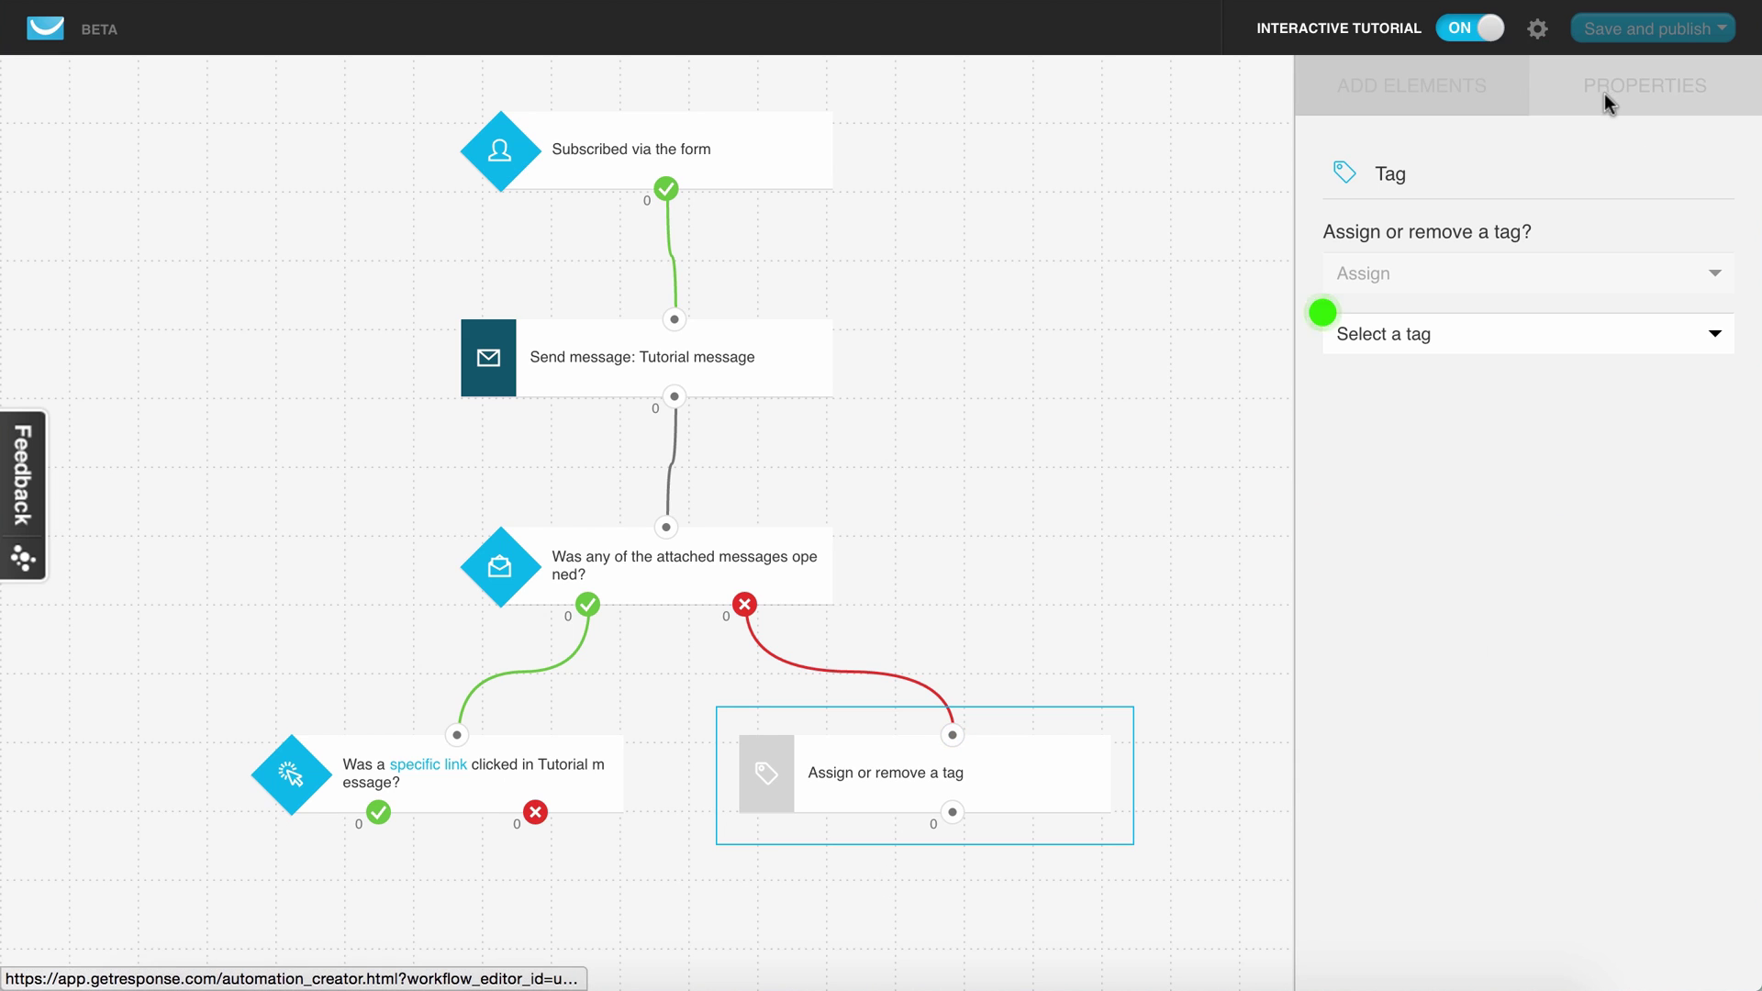
left_click(1455, 338)
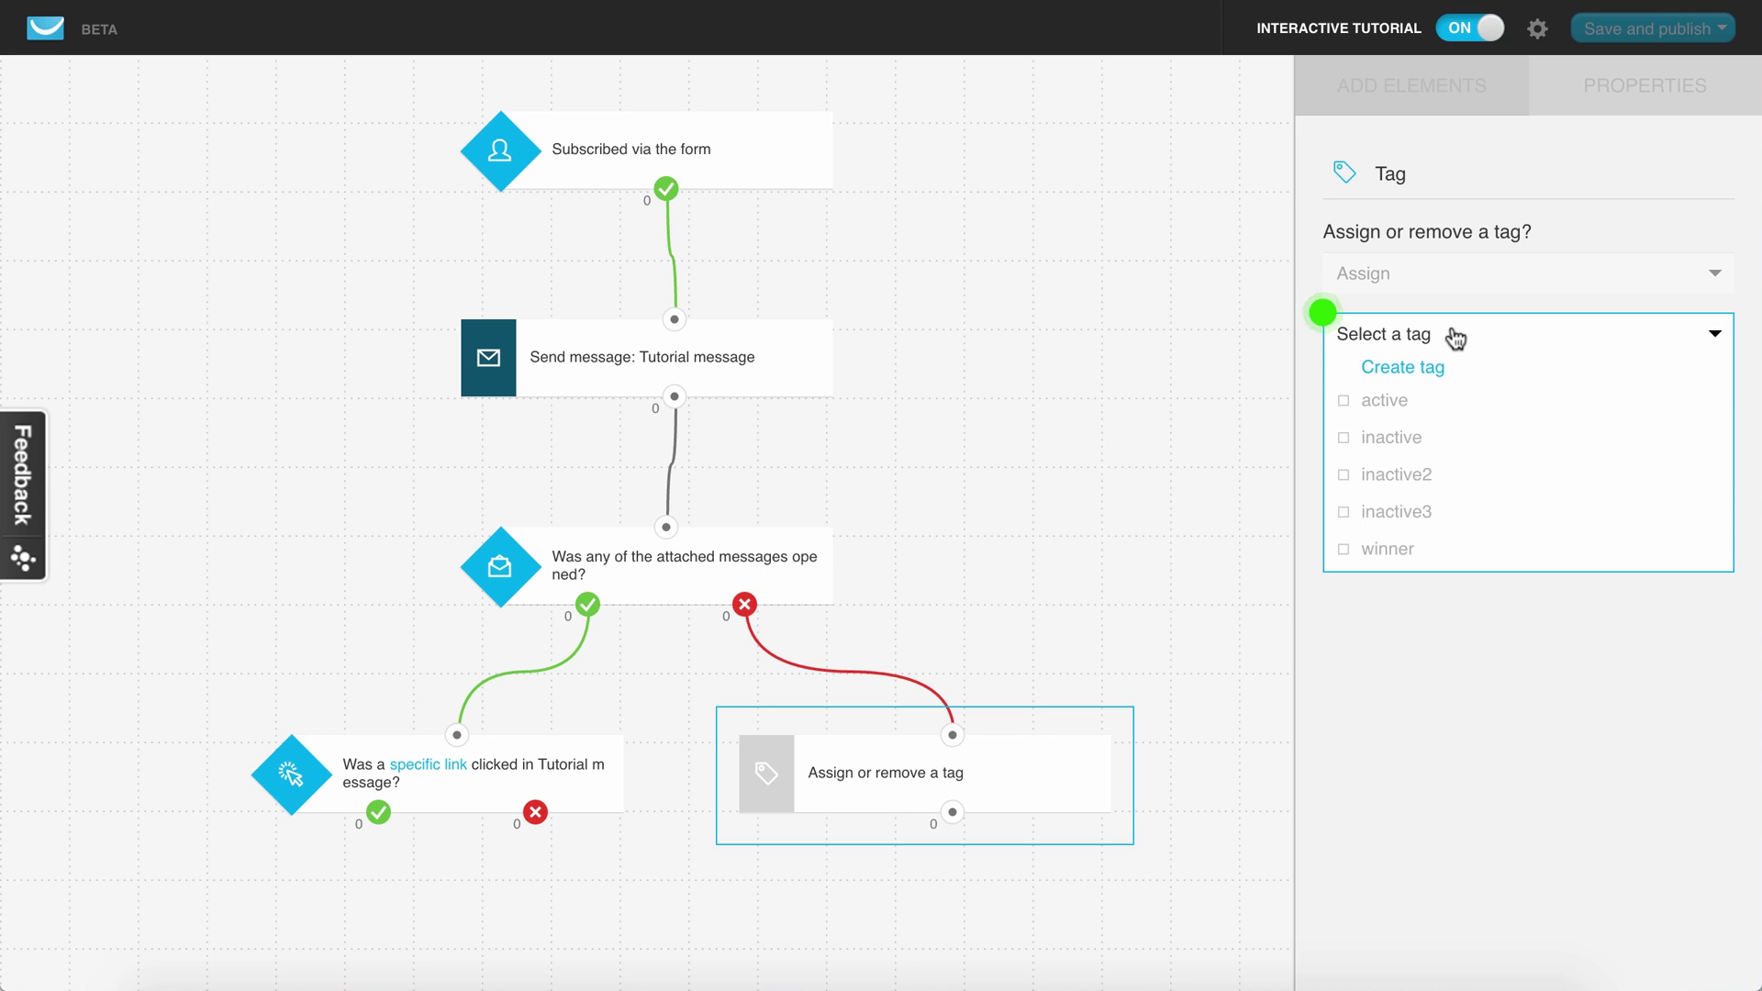
left_click(1417, 368)
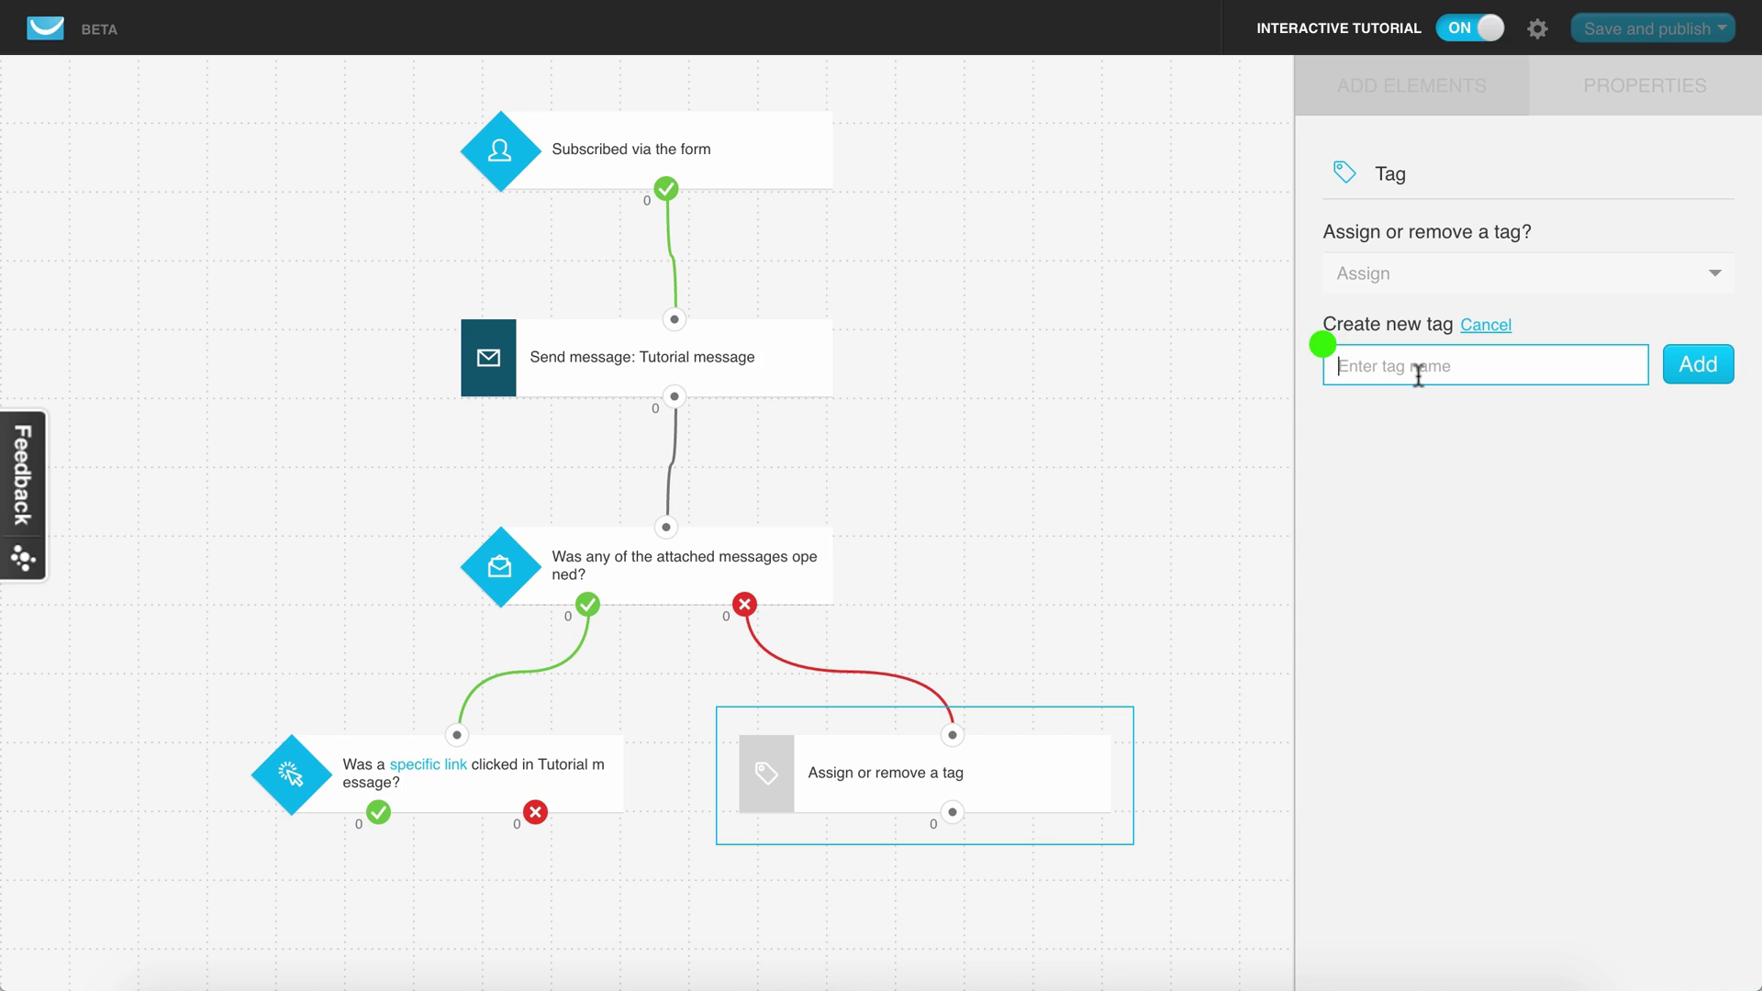
type("inactive4")
left_click(1713, 366)
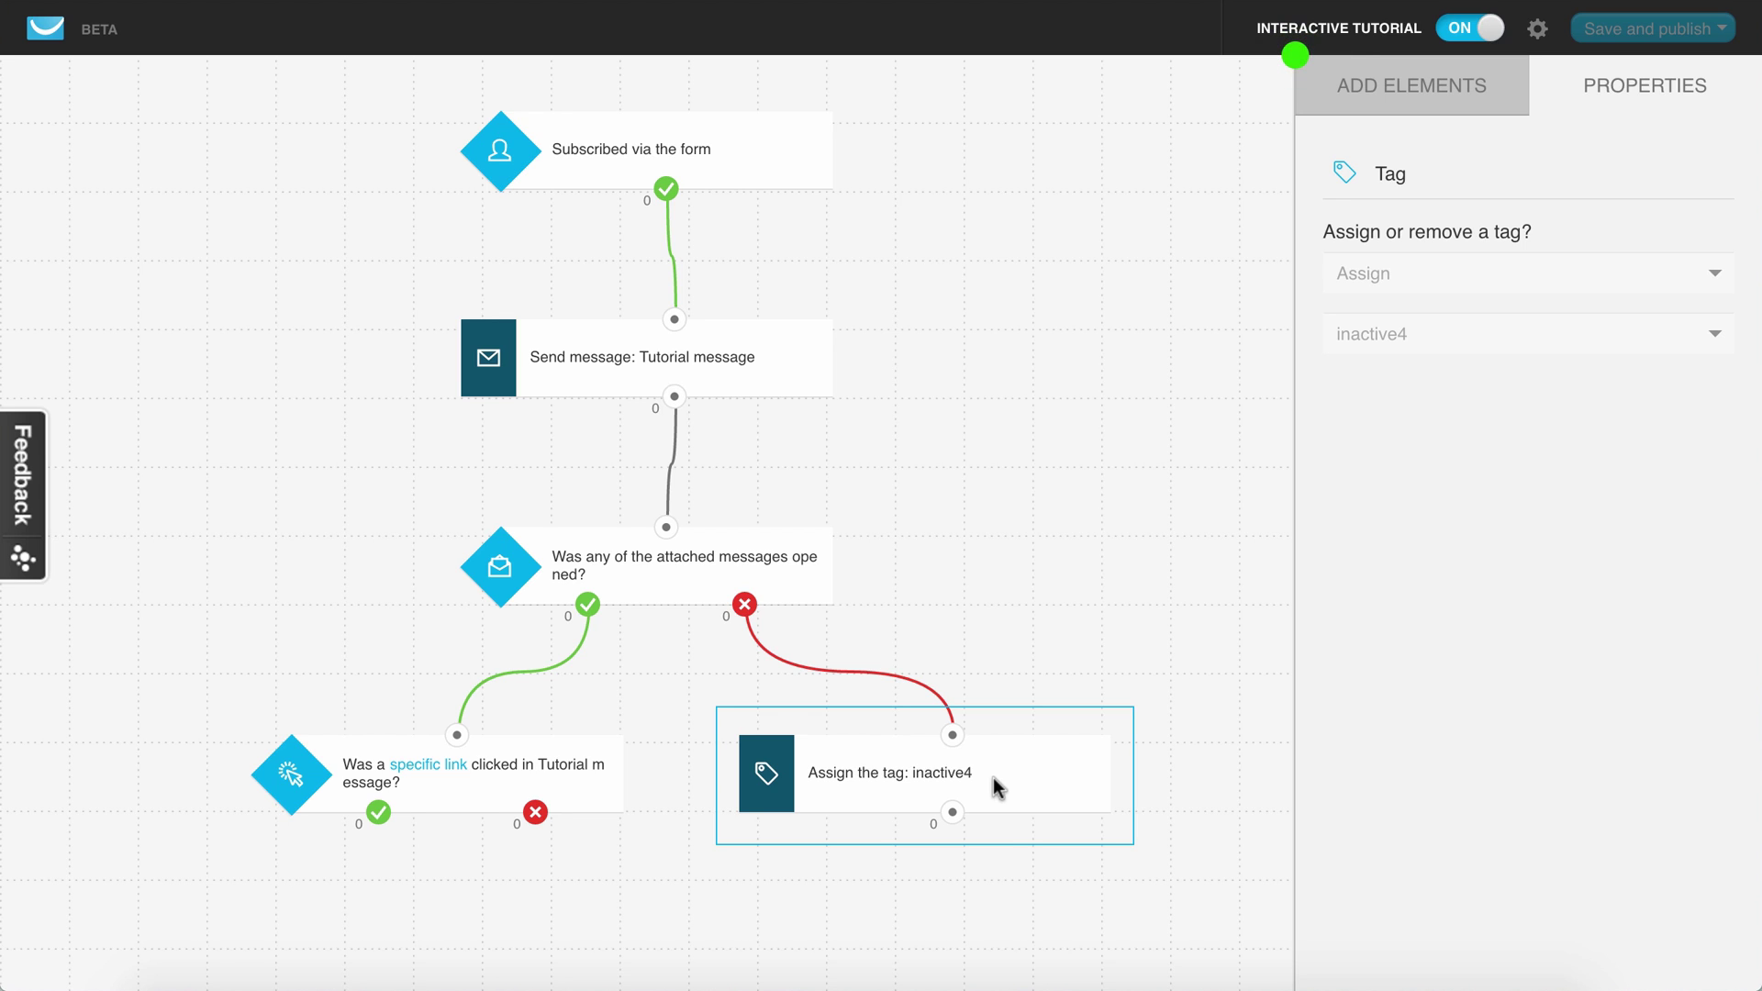
Add a Score action below the link-clicked condition and connect it to that condition's yes output
left_click(1380, 103)
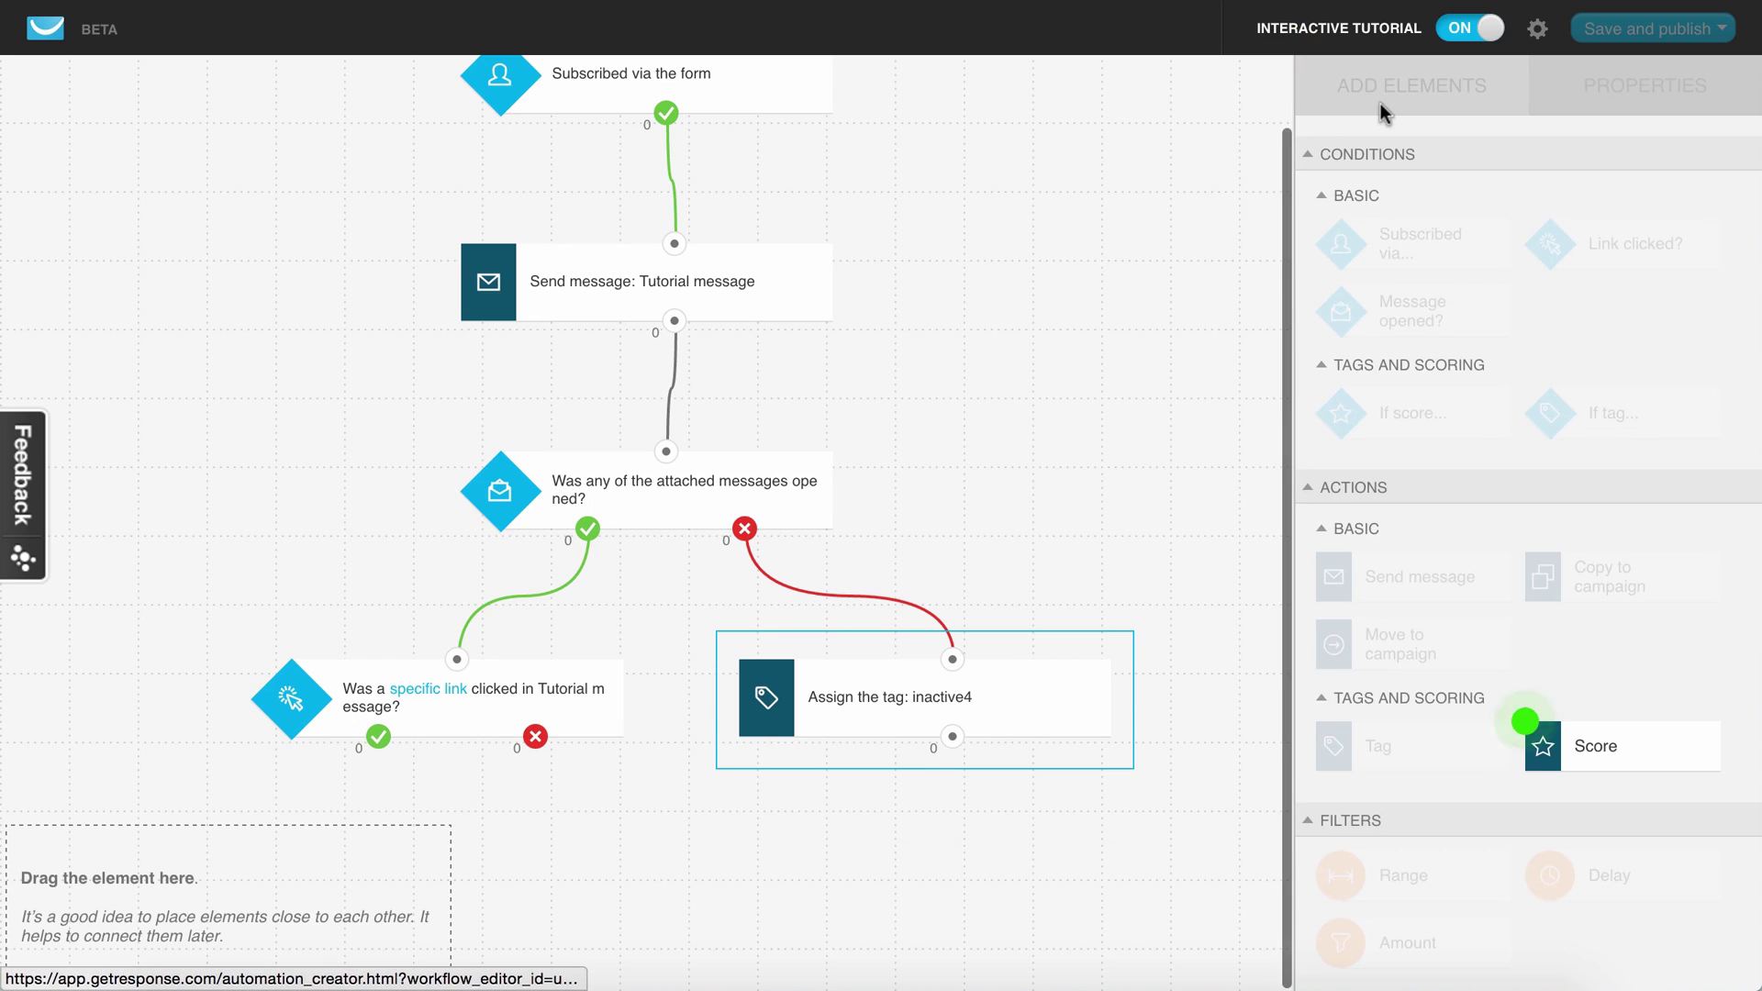
scroll(1448, 292, "down", 1)
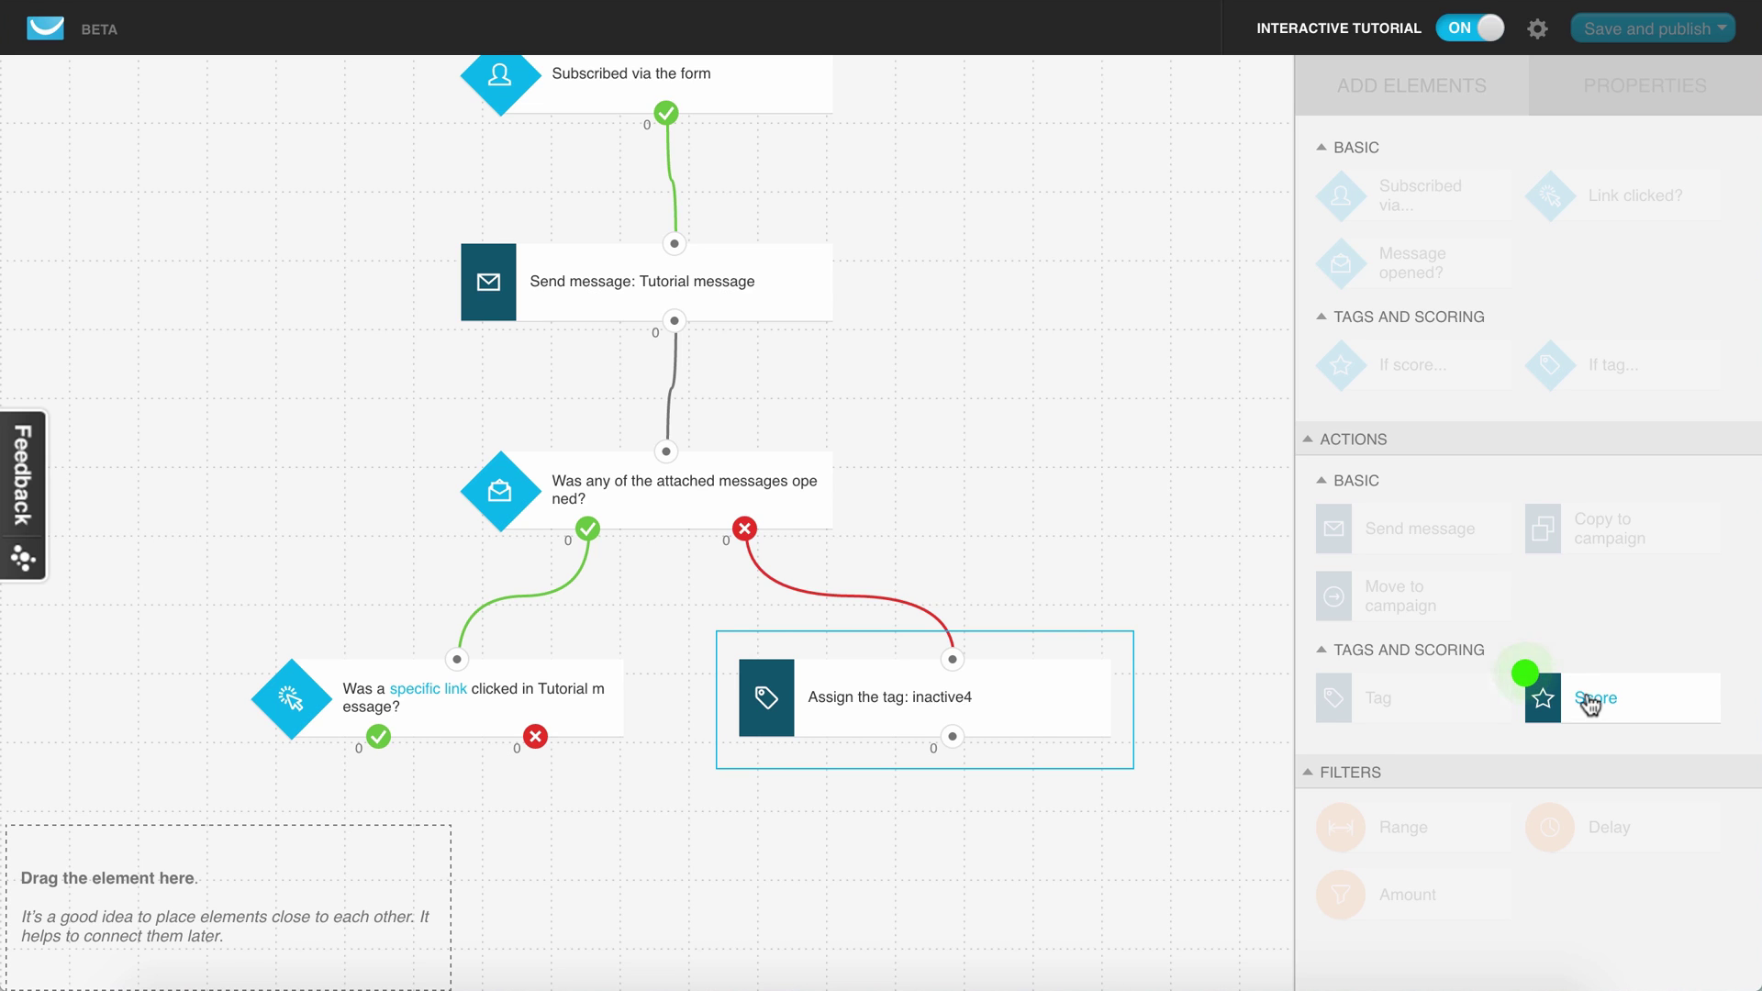
left_click_drag(1595, 707, 378, 753)
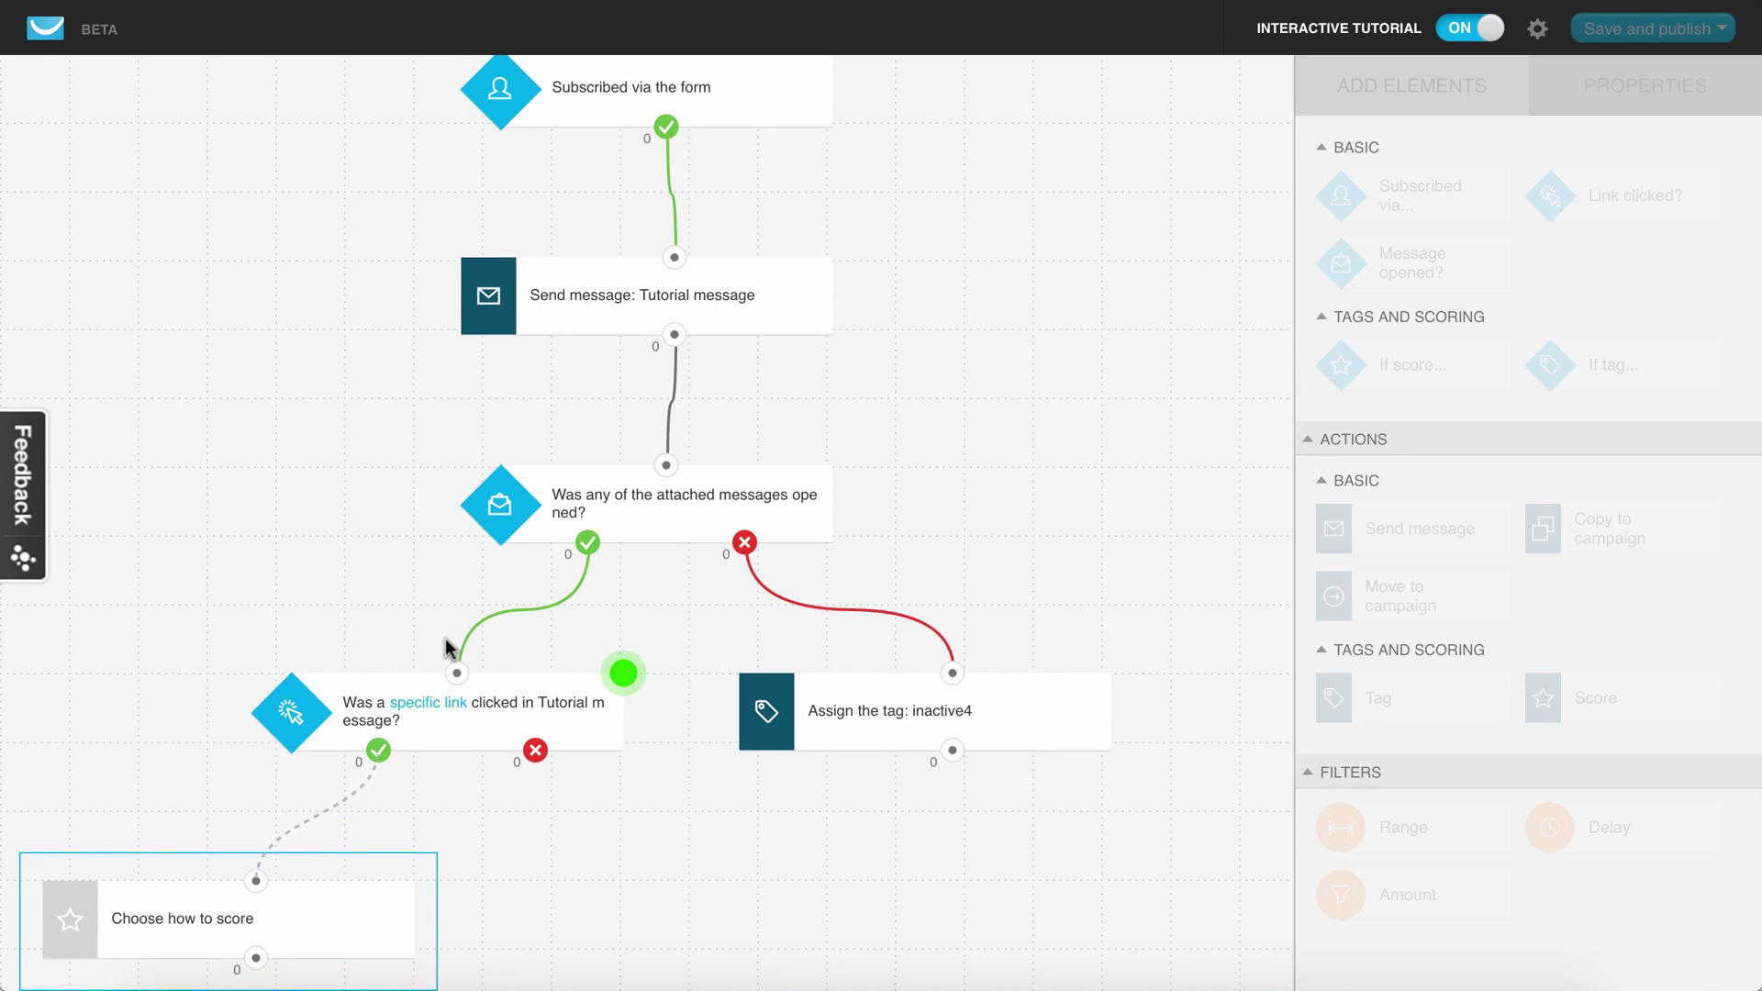
left_click_drag(256, 881, 378, 751)
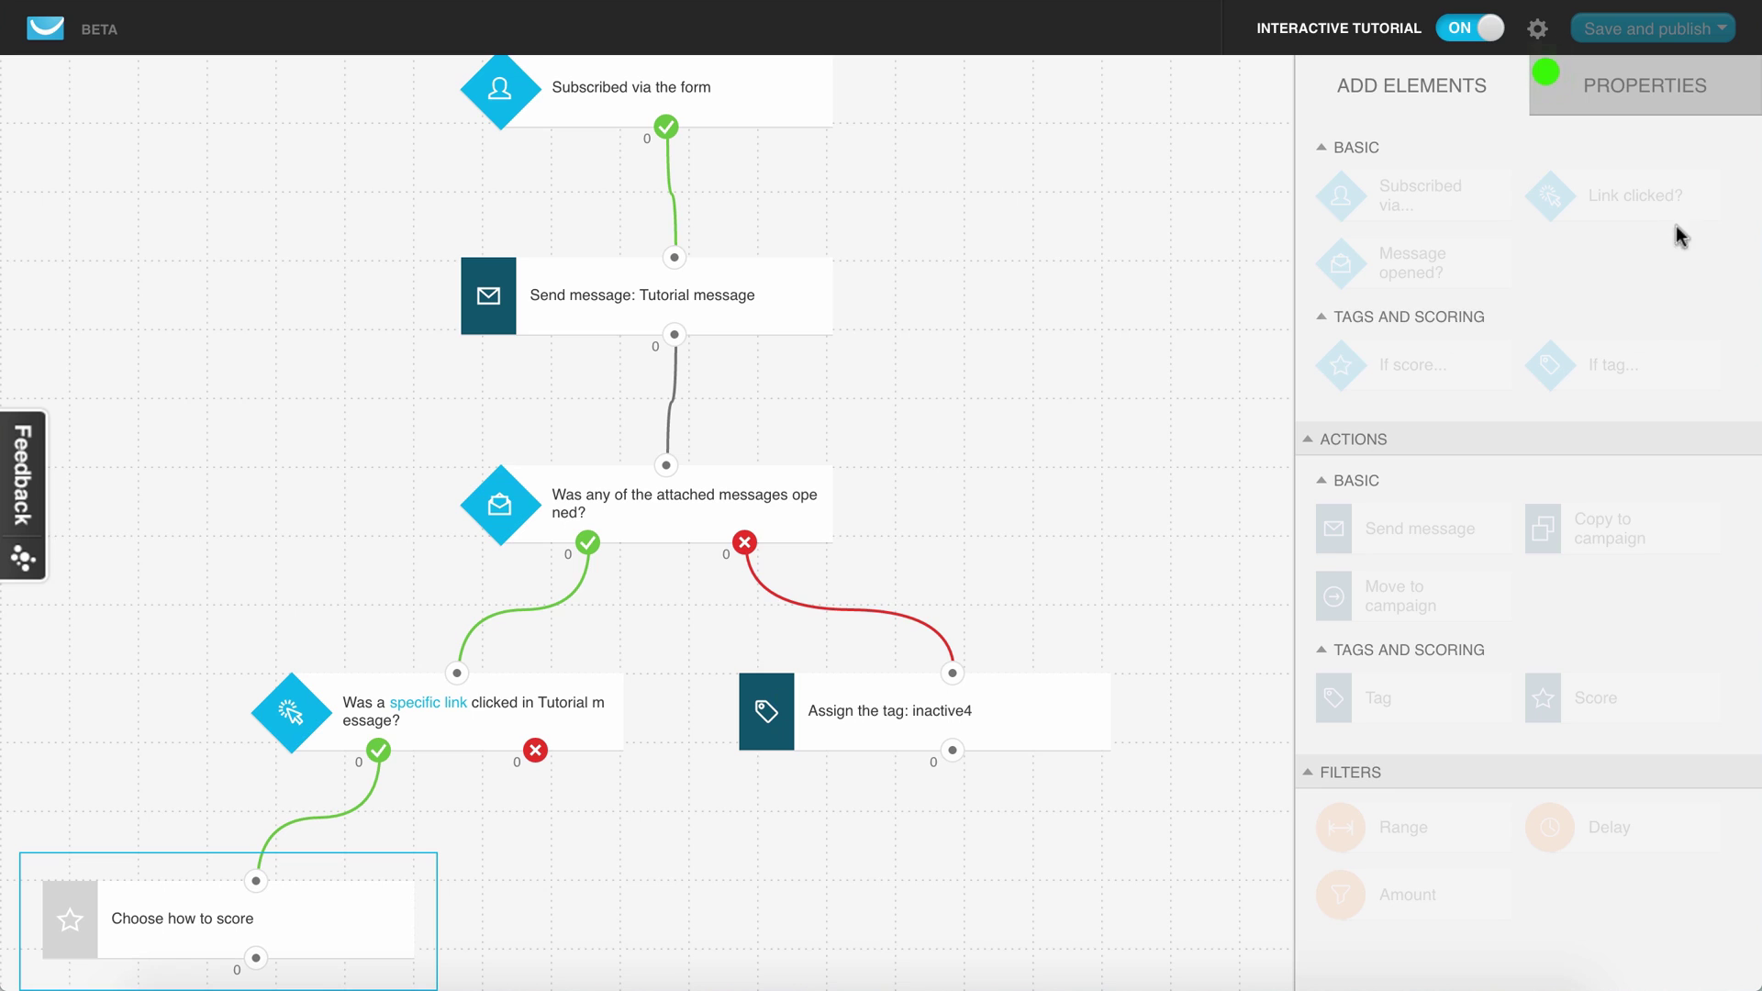
Set the Score action to add 100 points
left_click(1612, 104)
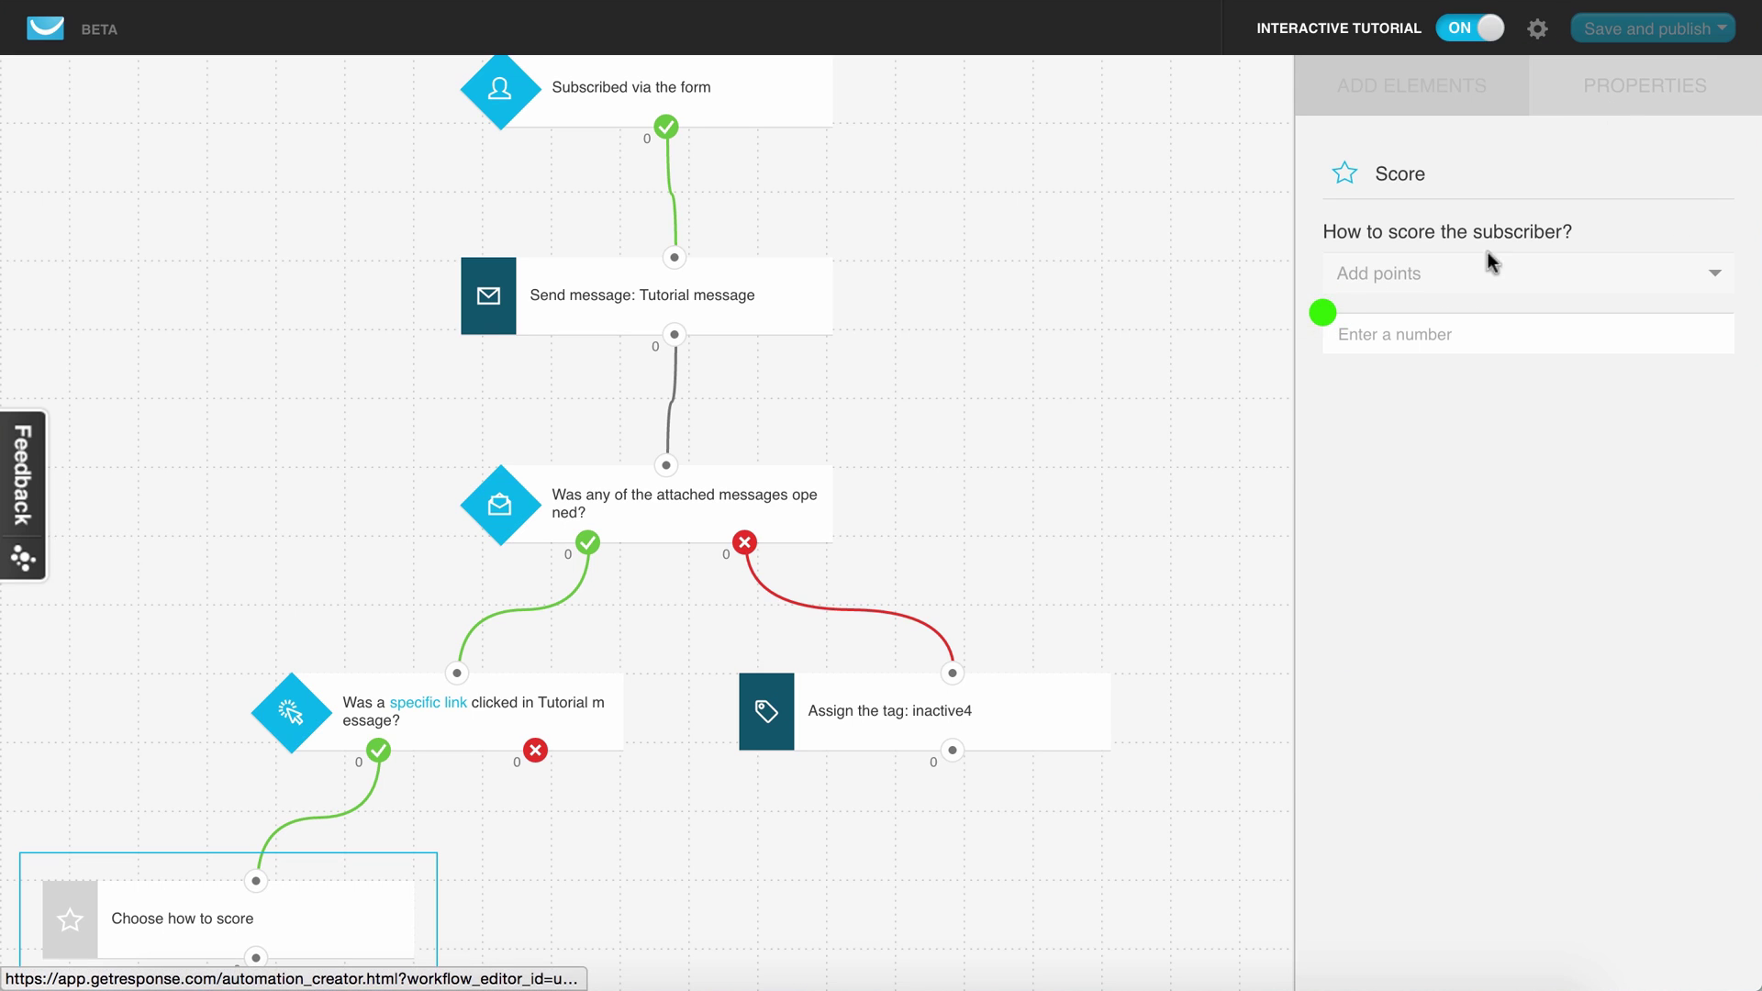
left_click(1414, 336)
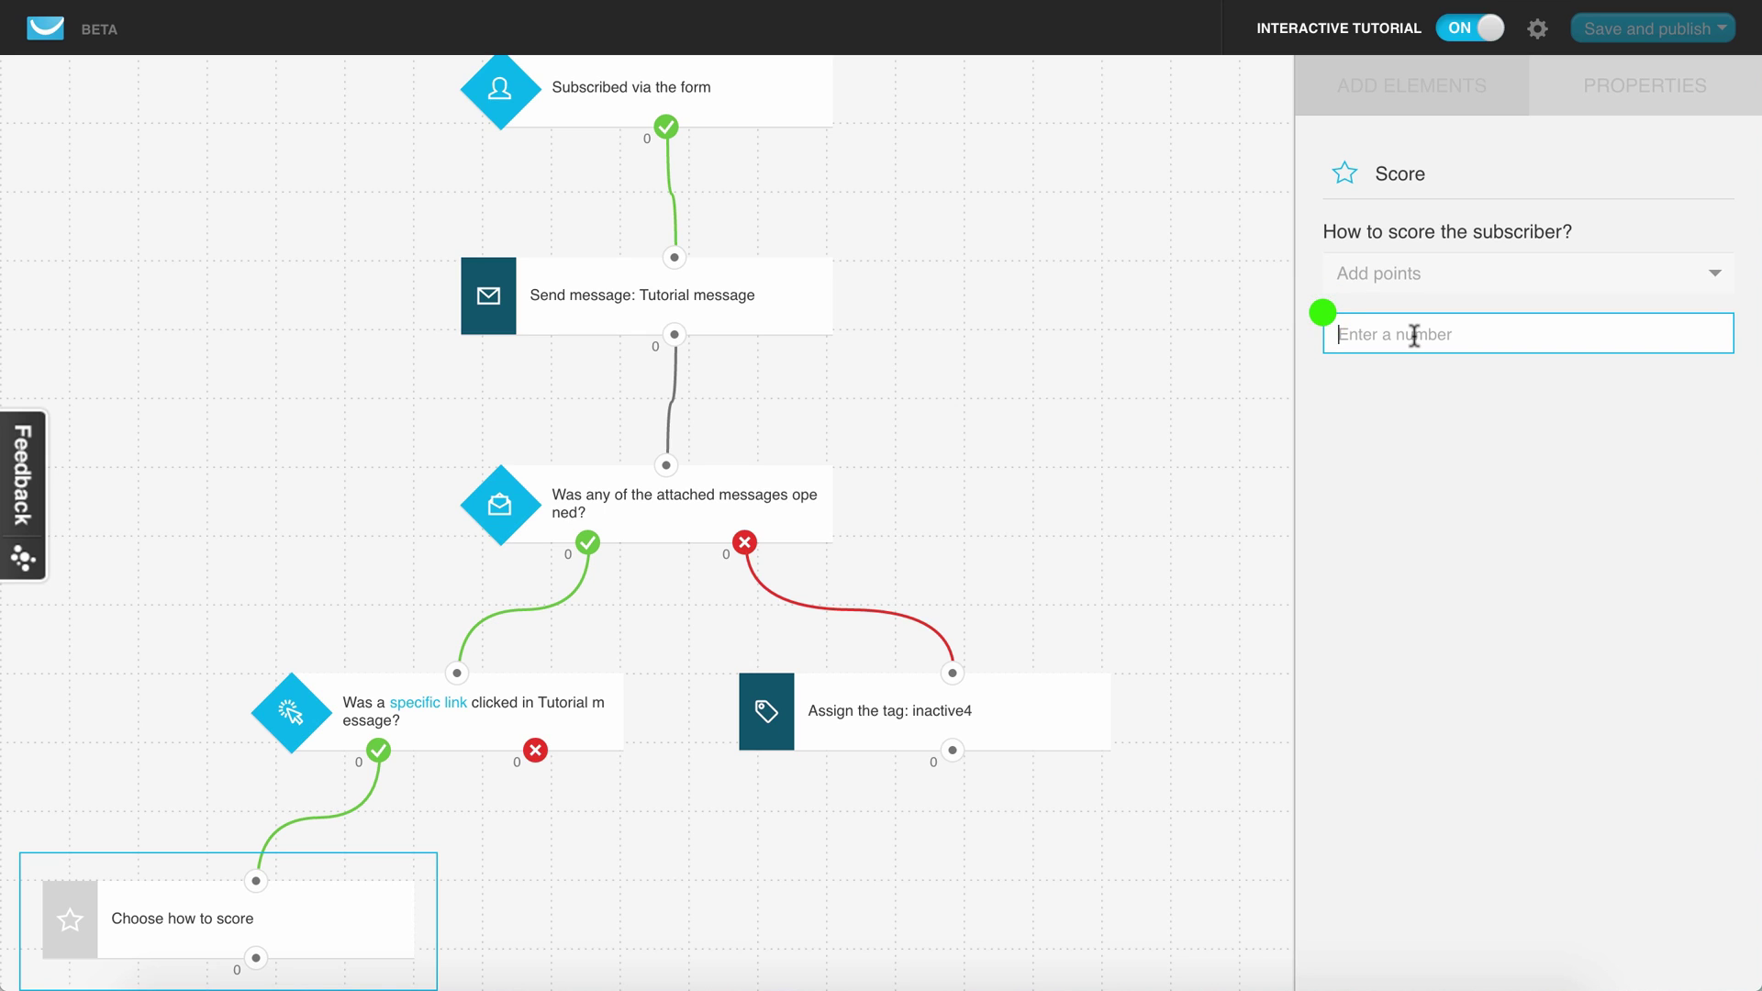
type("100")
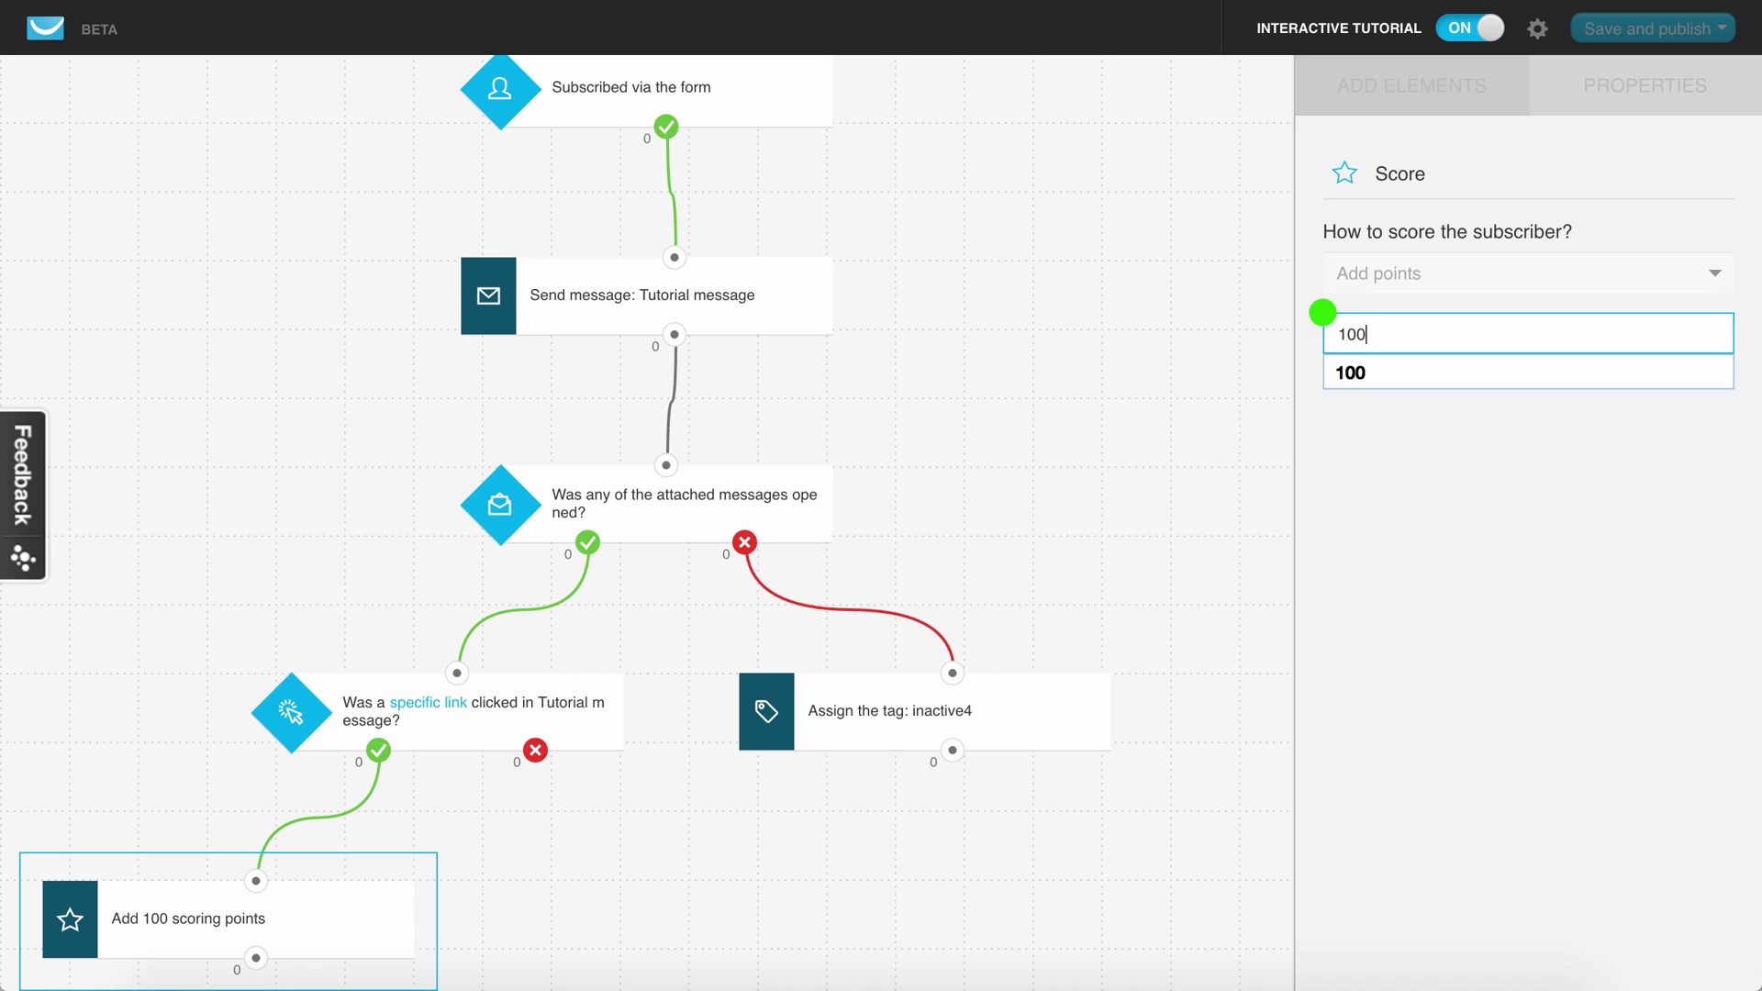
Add a Tag action below the link-clicked condition and connect it to that condition's no output
left_click(1402, 602)
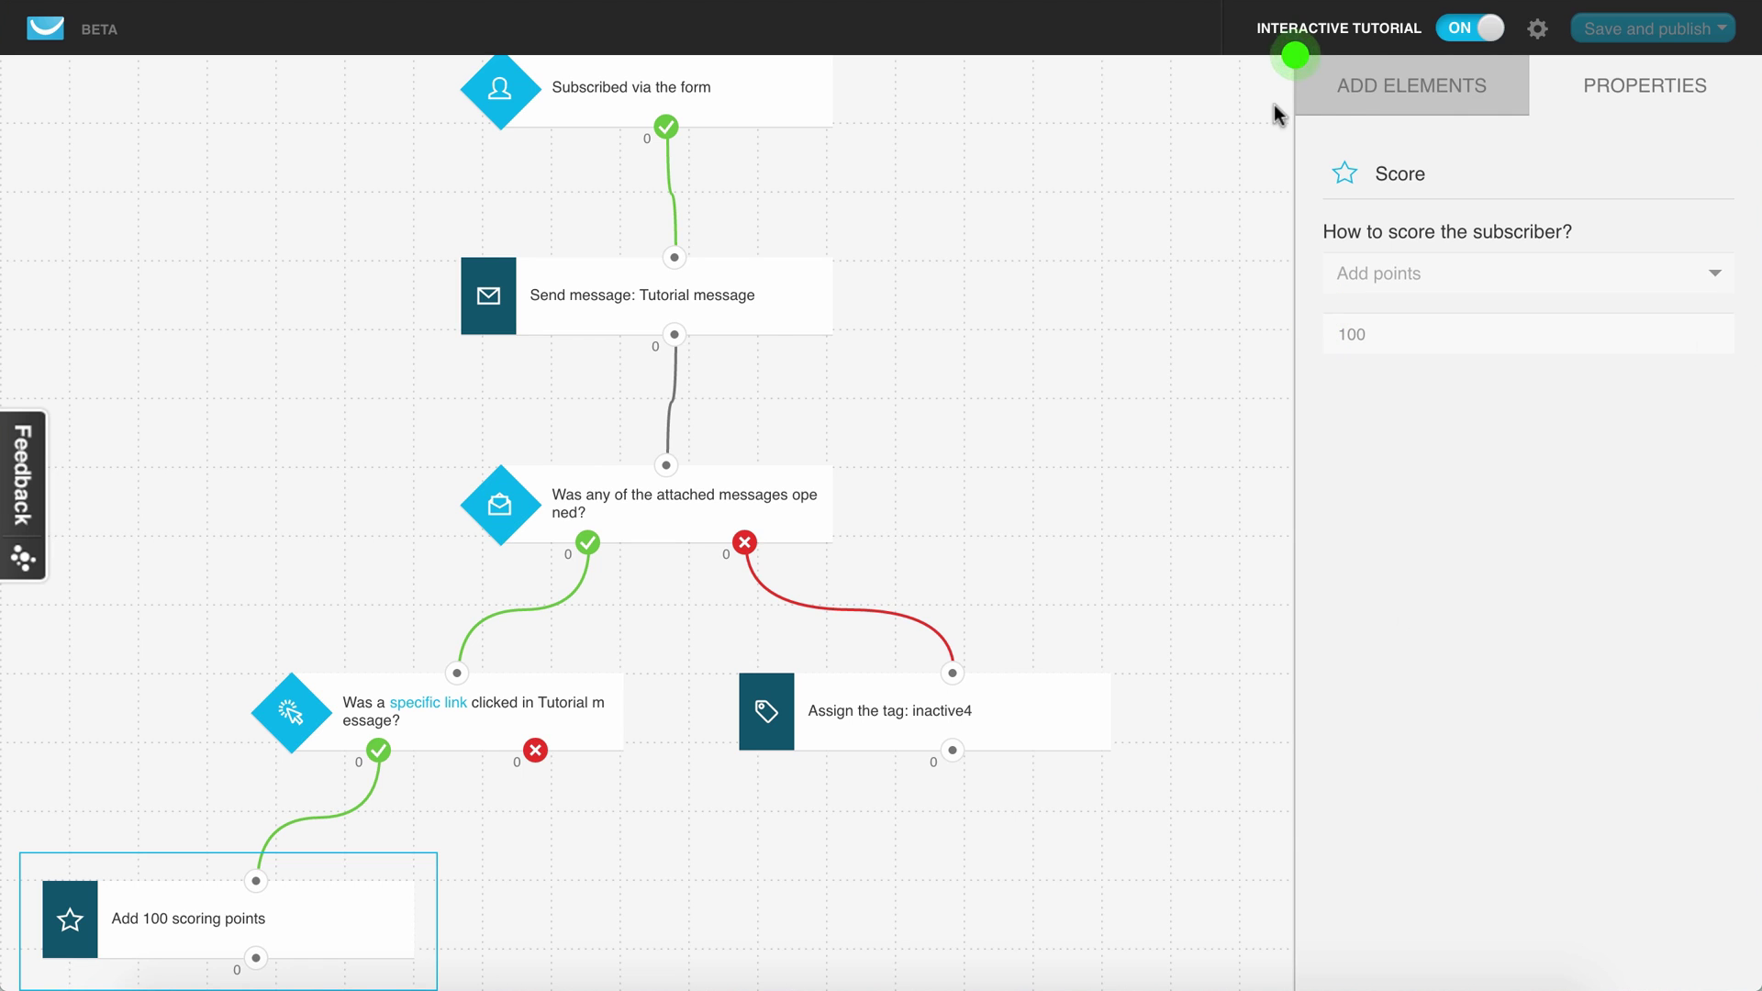
left_click(1340, 103)
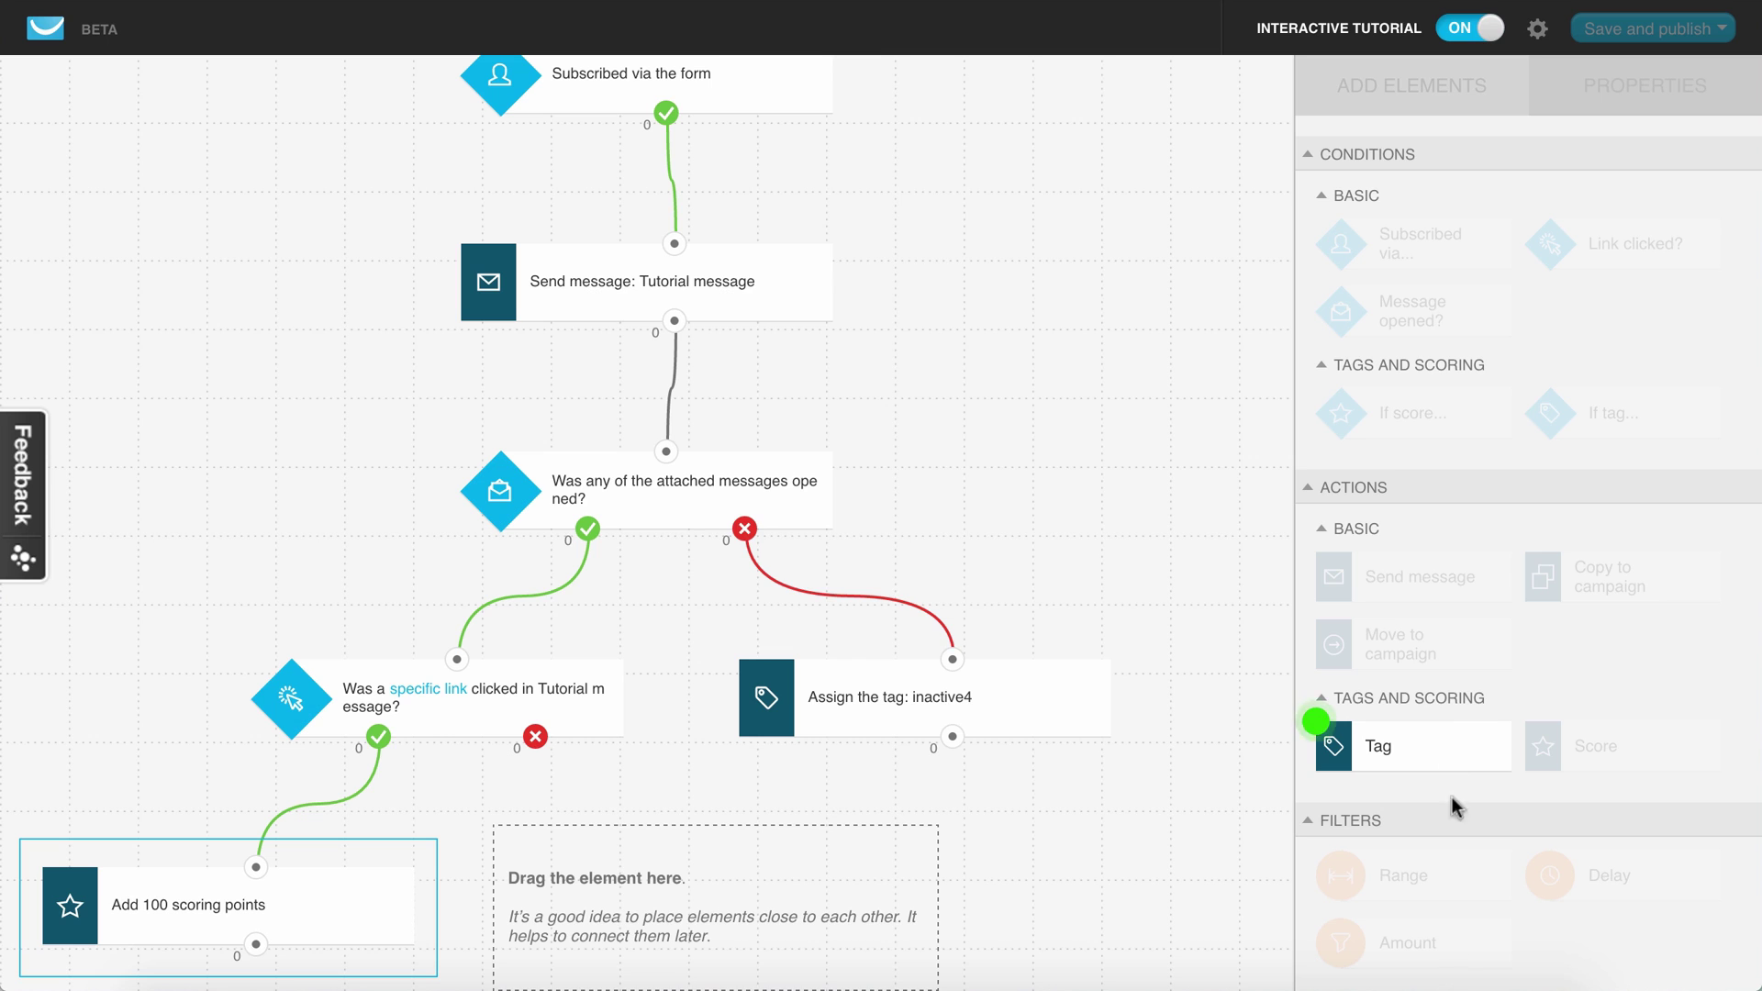
left_click_drag(1441, 750, 540, 760)
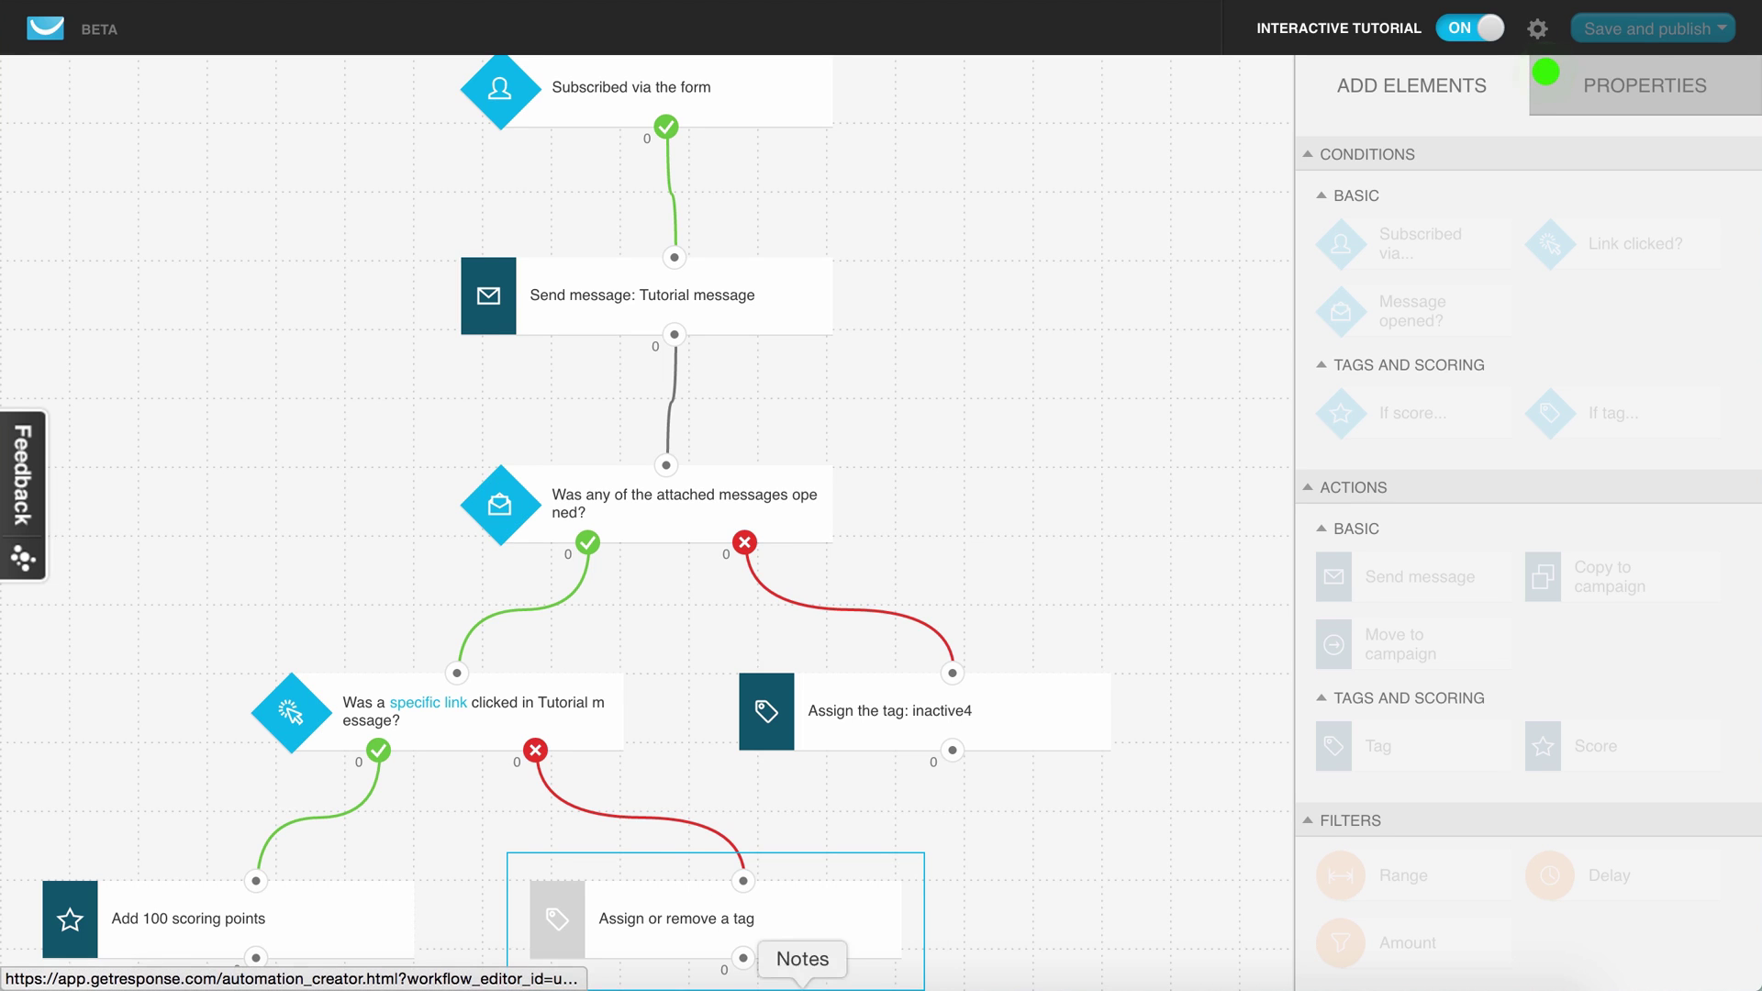
Set the new Tag action to assign the existing tag named inactive
left_click(1656, 118)
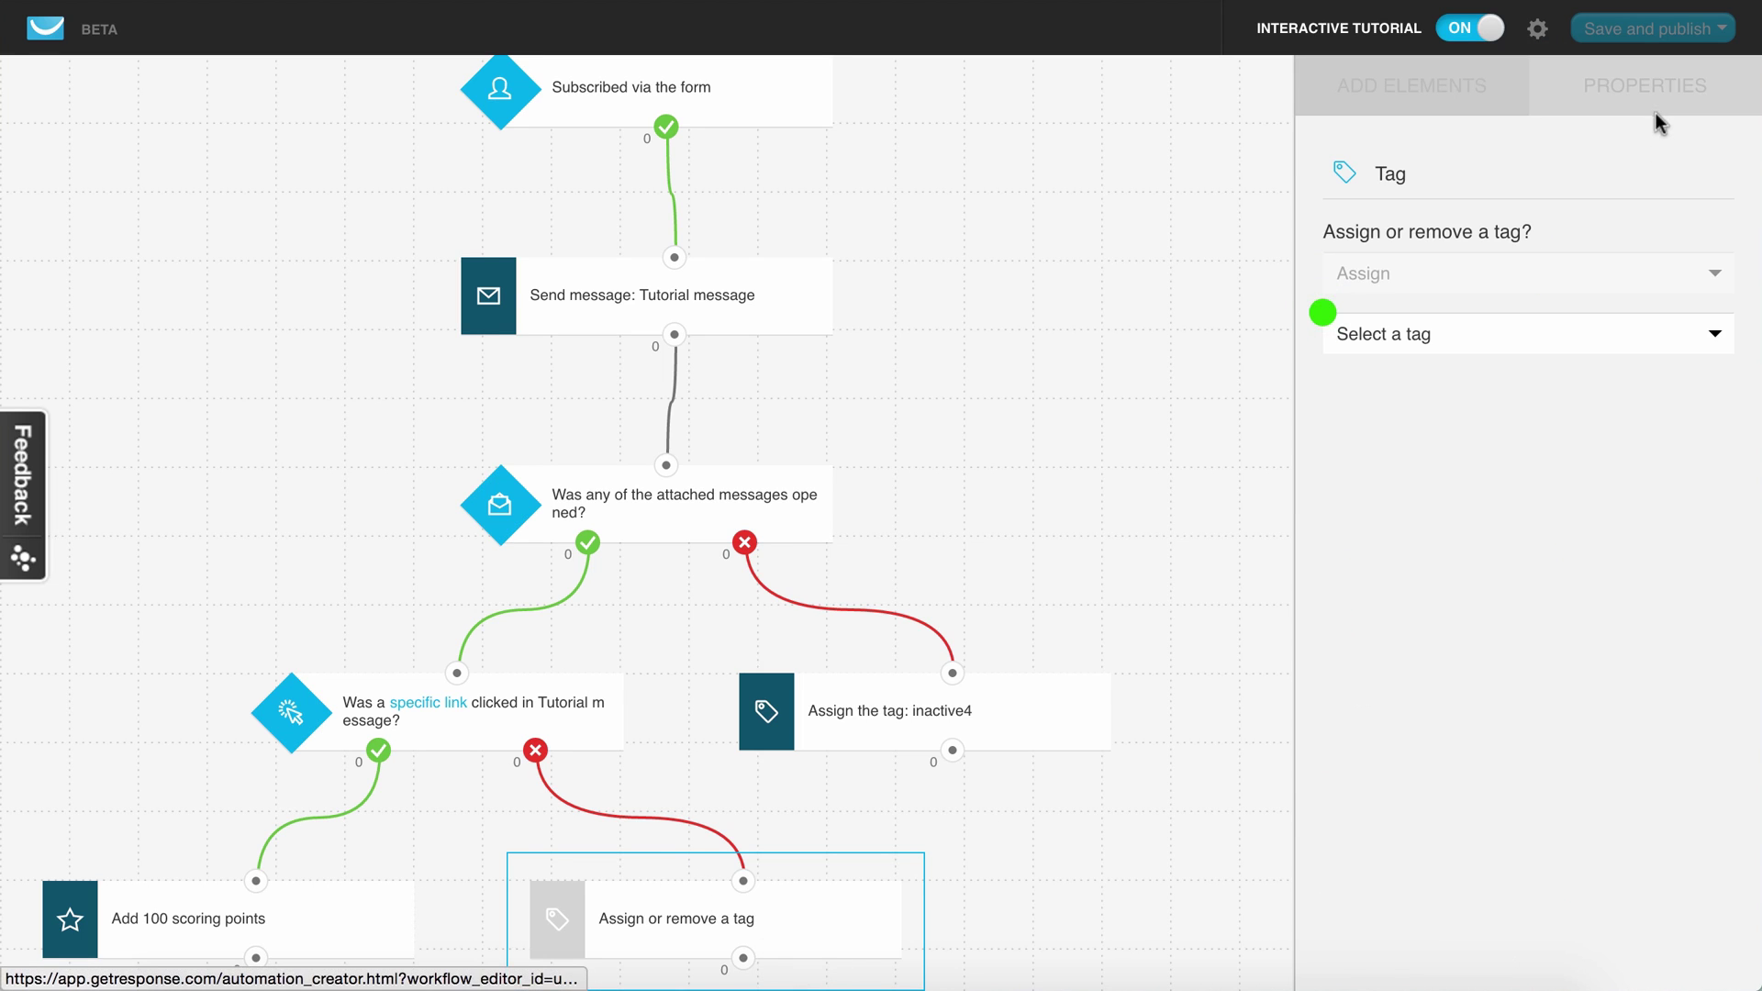
left_click(1413, 335)
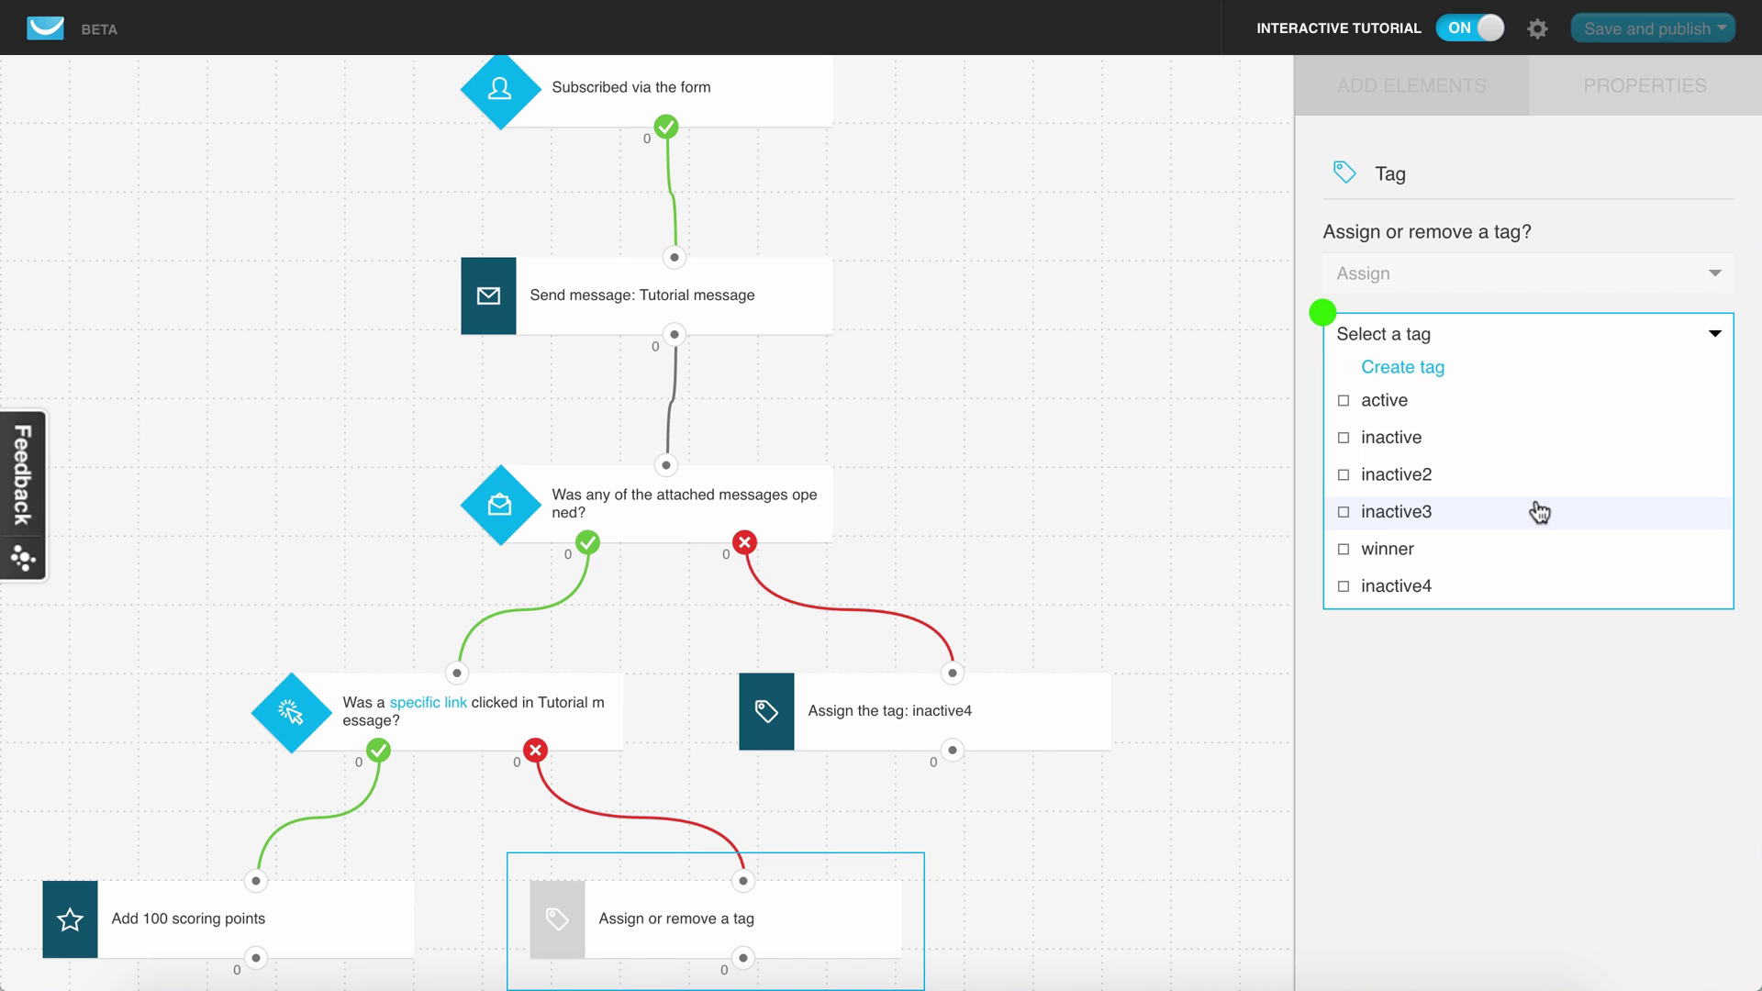
left_click(1402, 440)
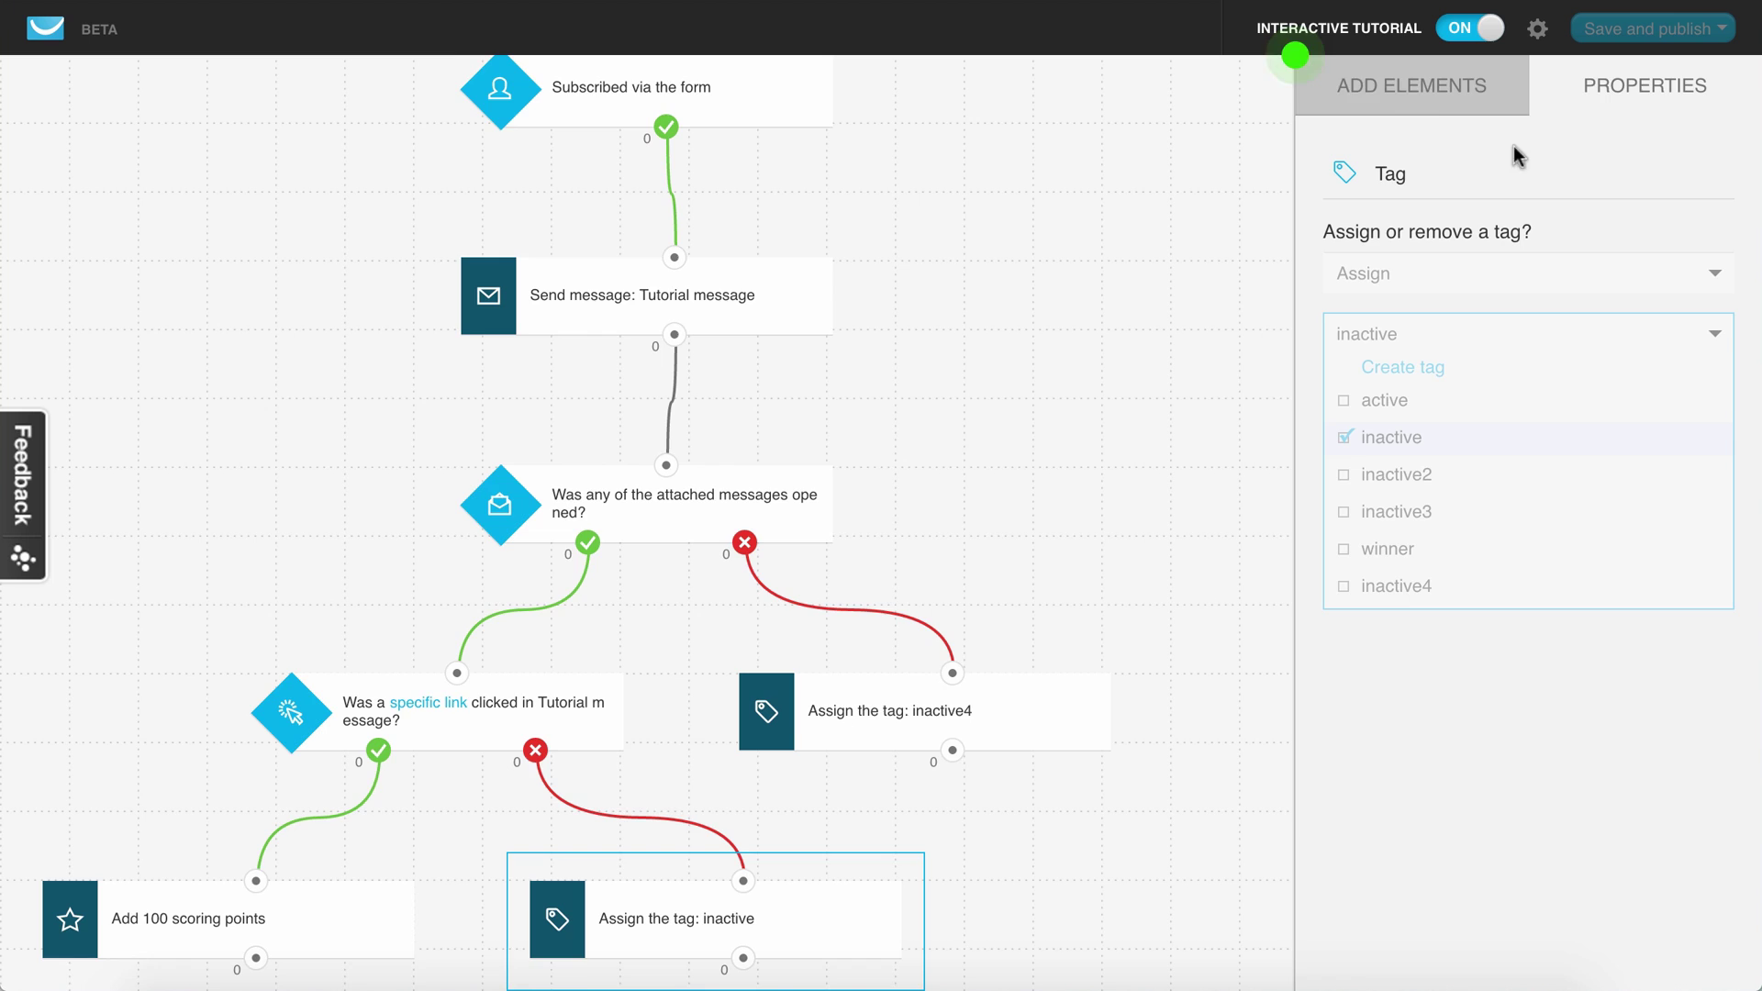
Add a Delay filter below the 100-point Score action and connect it to that action's output
left_click(1414, 82)
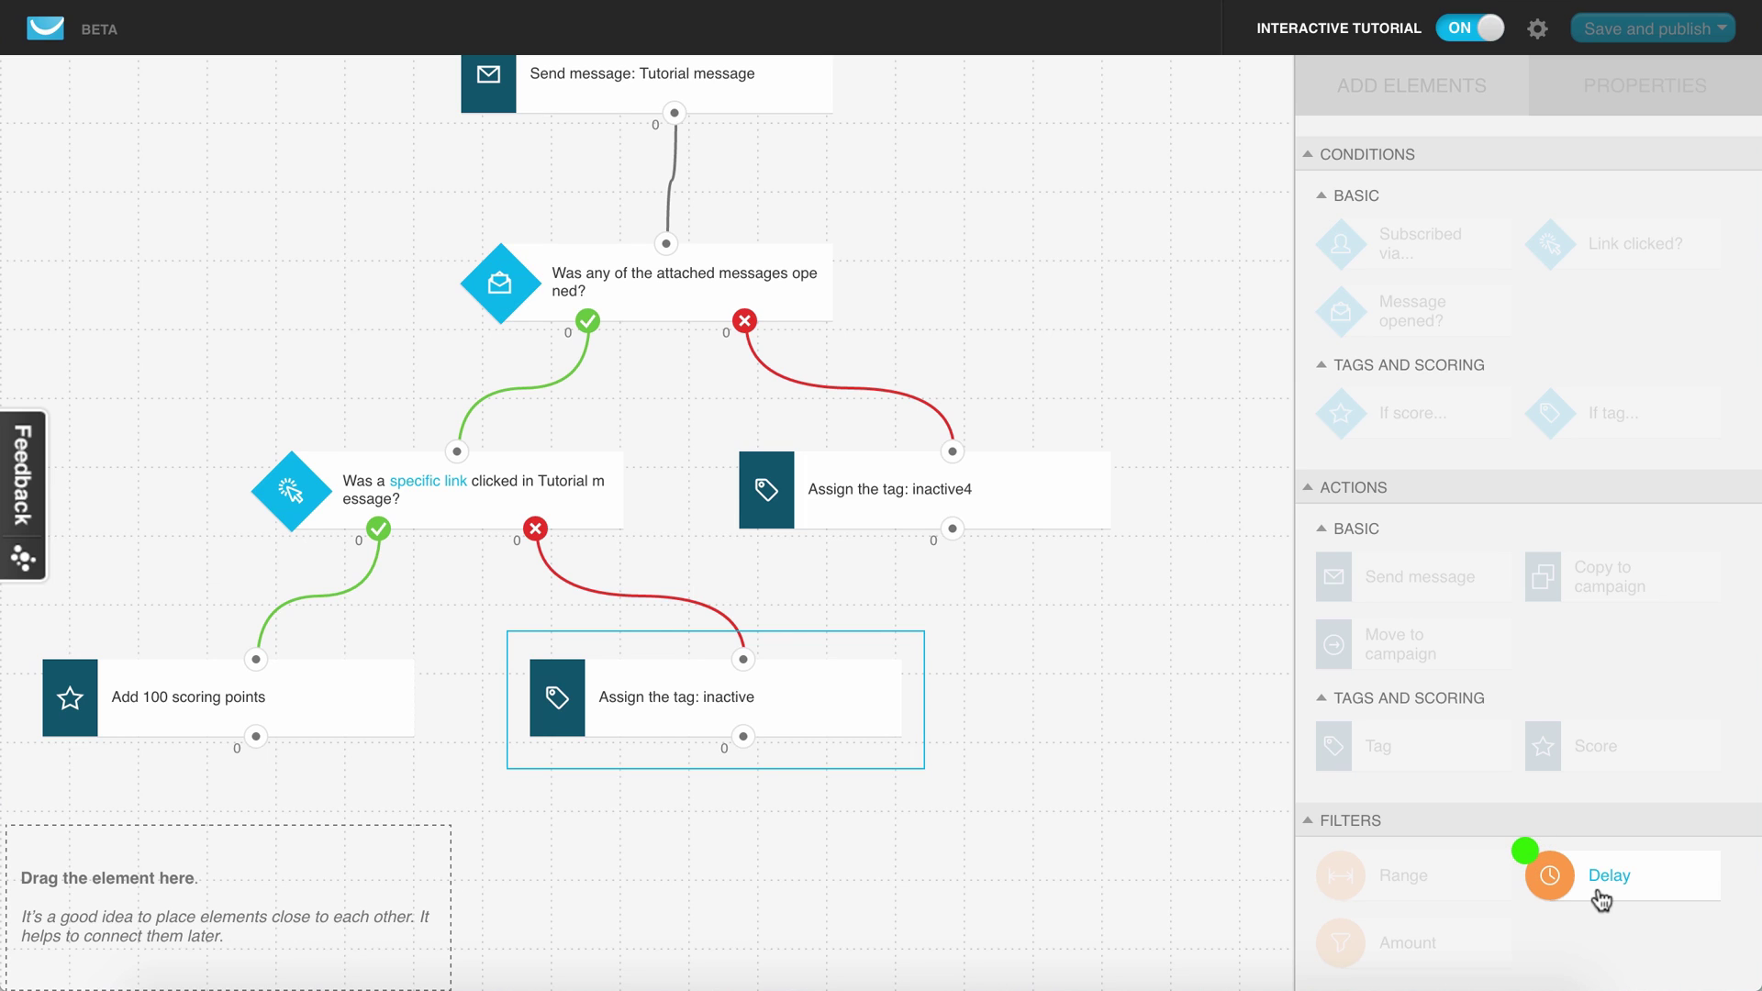
left_click_drag(1601, 901, 248, 882)
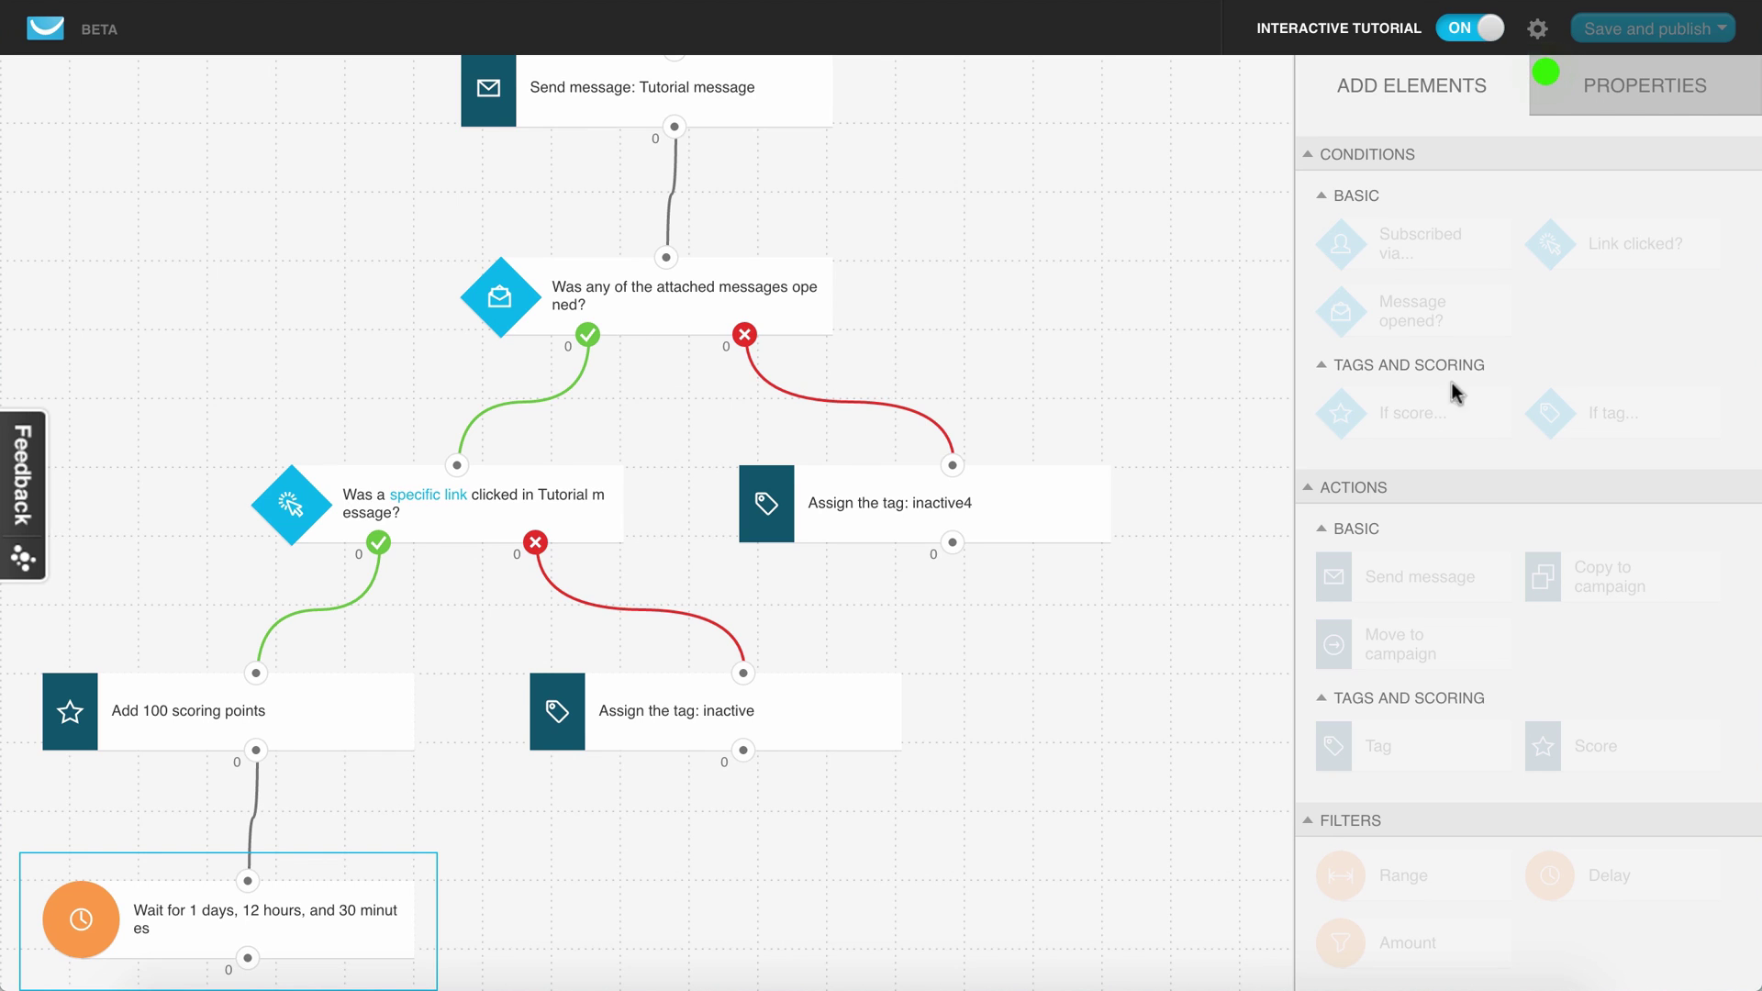
Set the Delay filter to wait 2 days, 0 hours and 0 minutes
left_click(1656, 101)
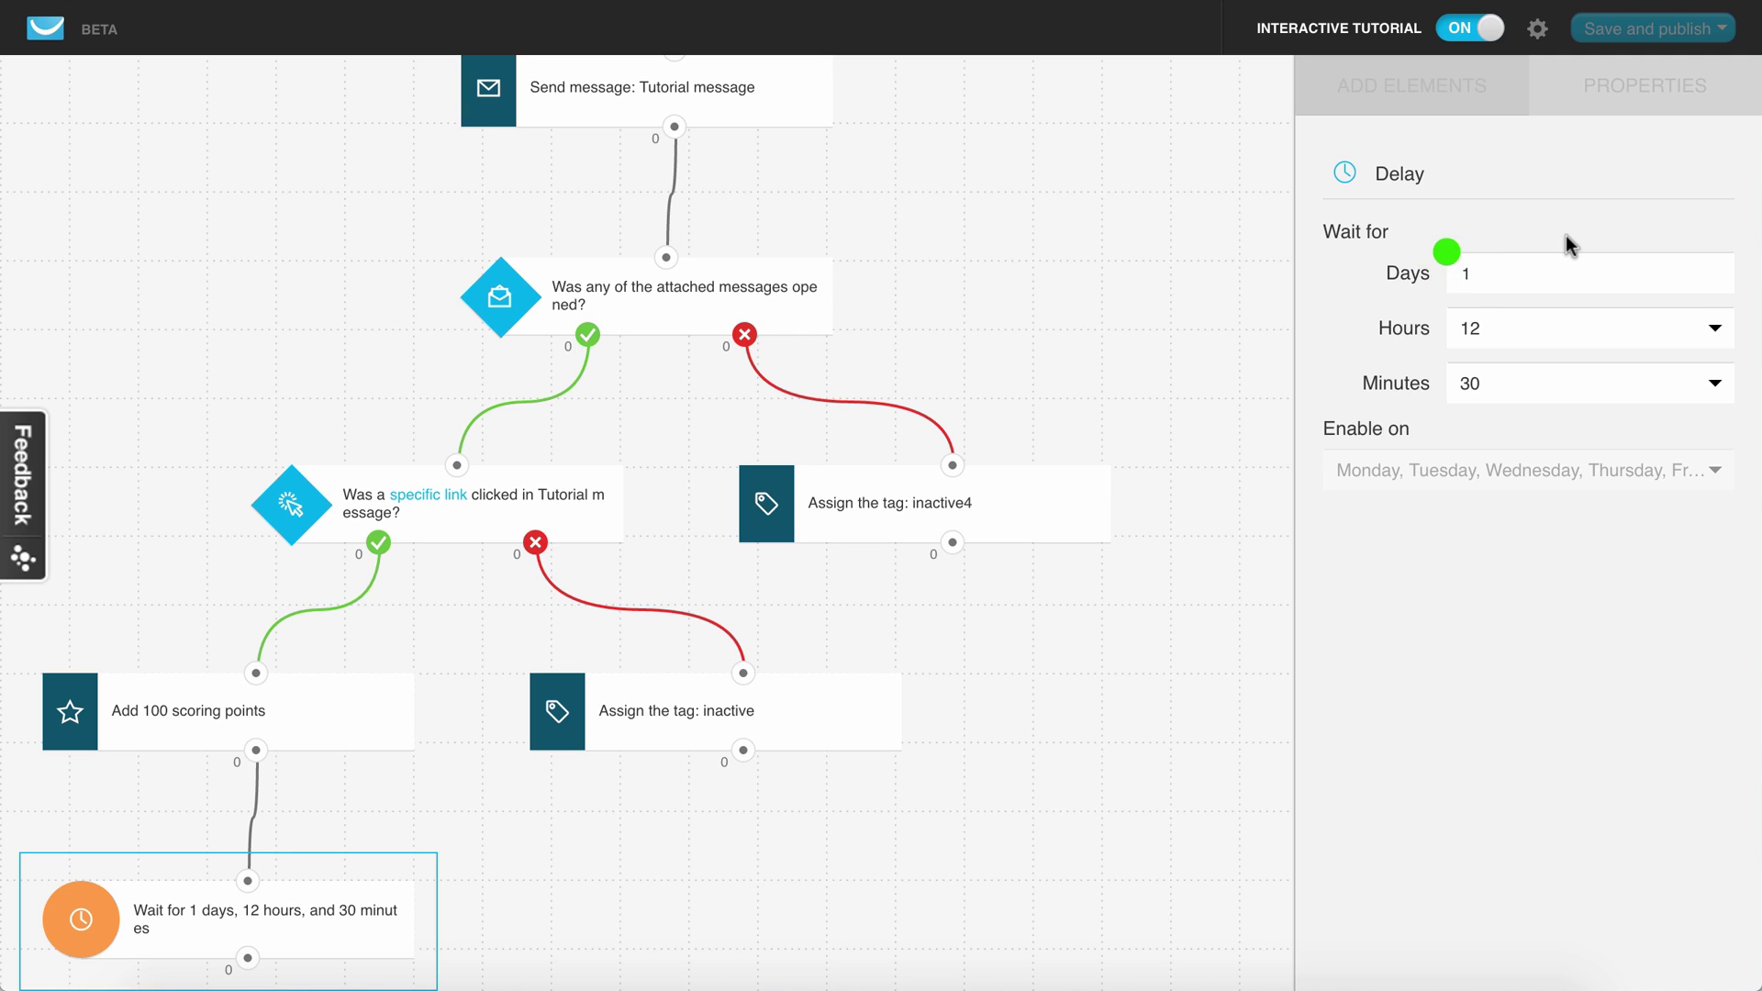
mouse_move(1446, 250)
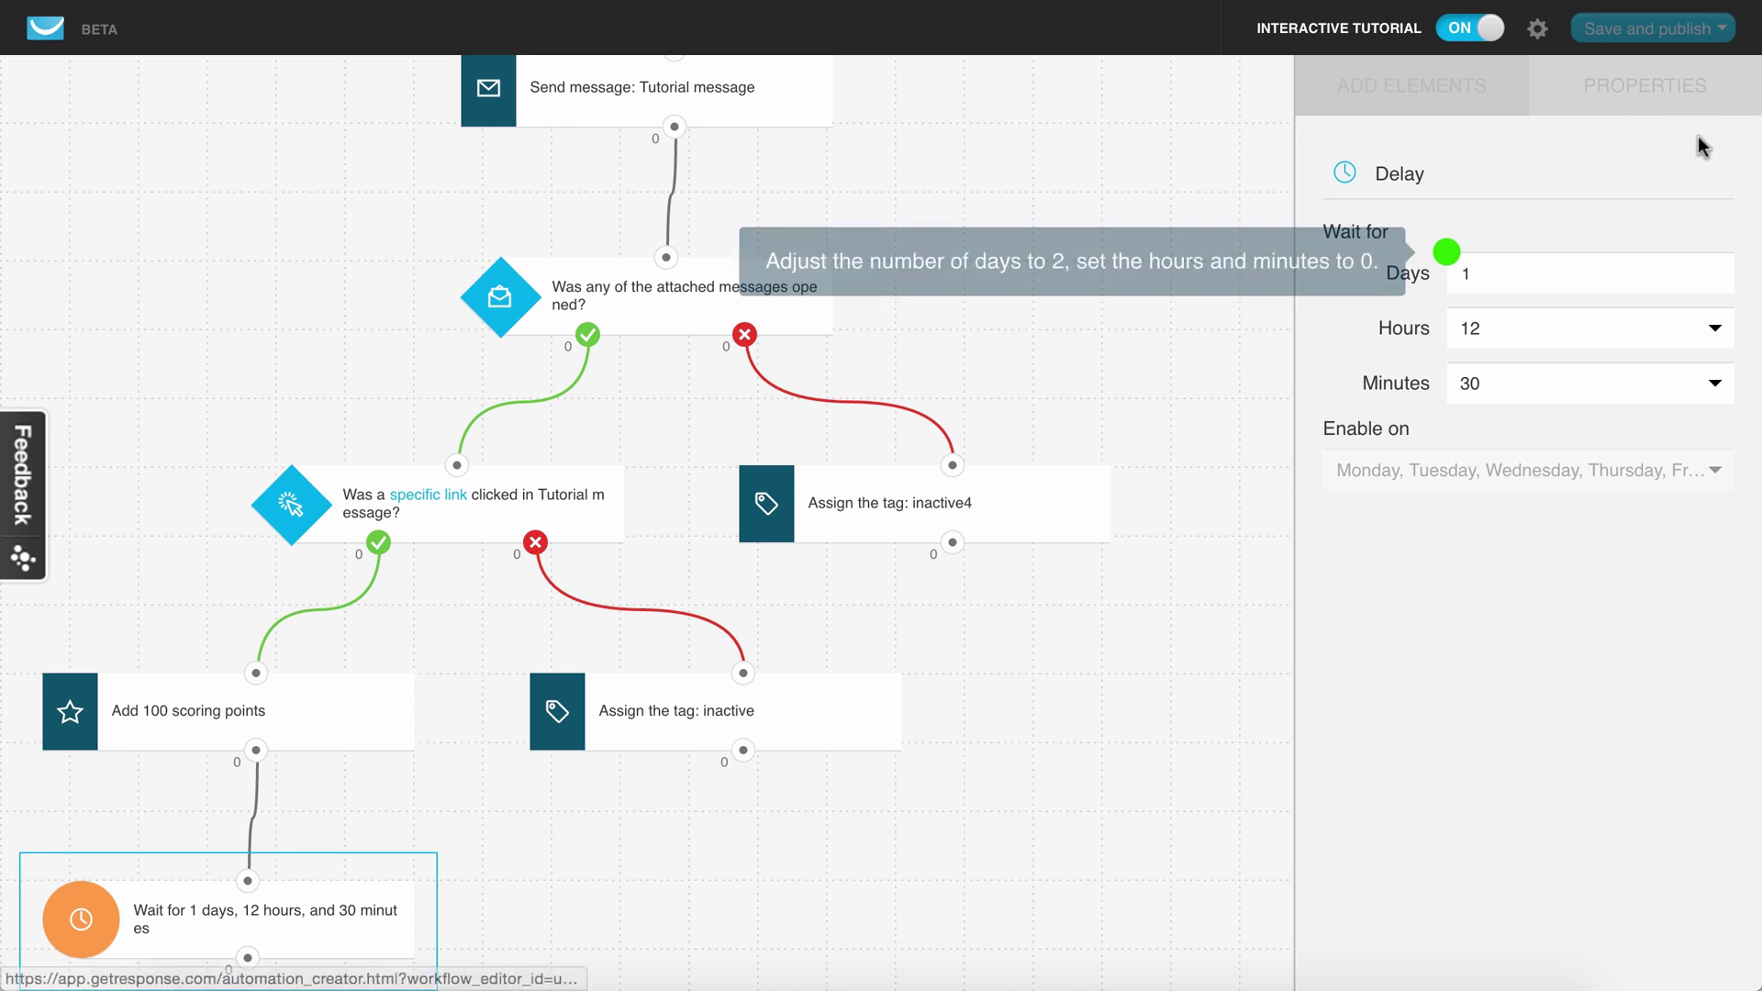
left_click(1402, 273)
type("2")
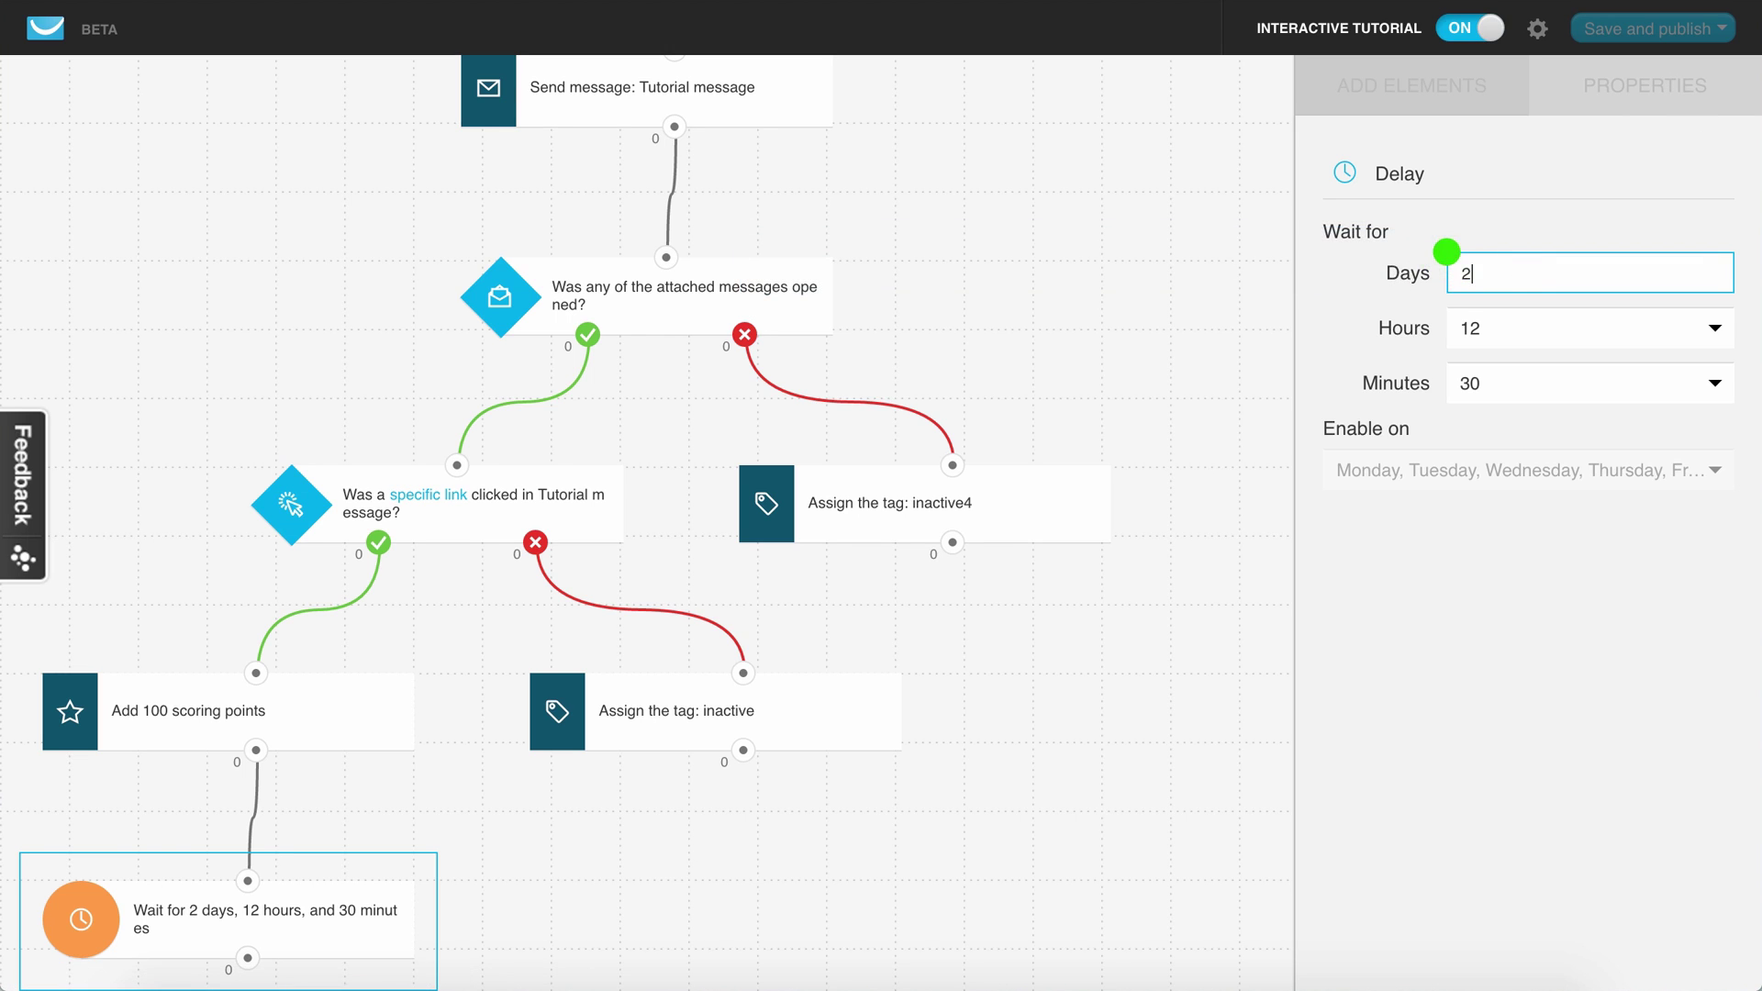
left_click(1496, 328)
left_click(1473, 362)
left_click(1474, 384)
left_click(1480, 428)
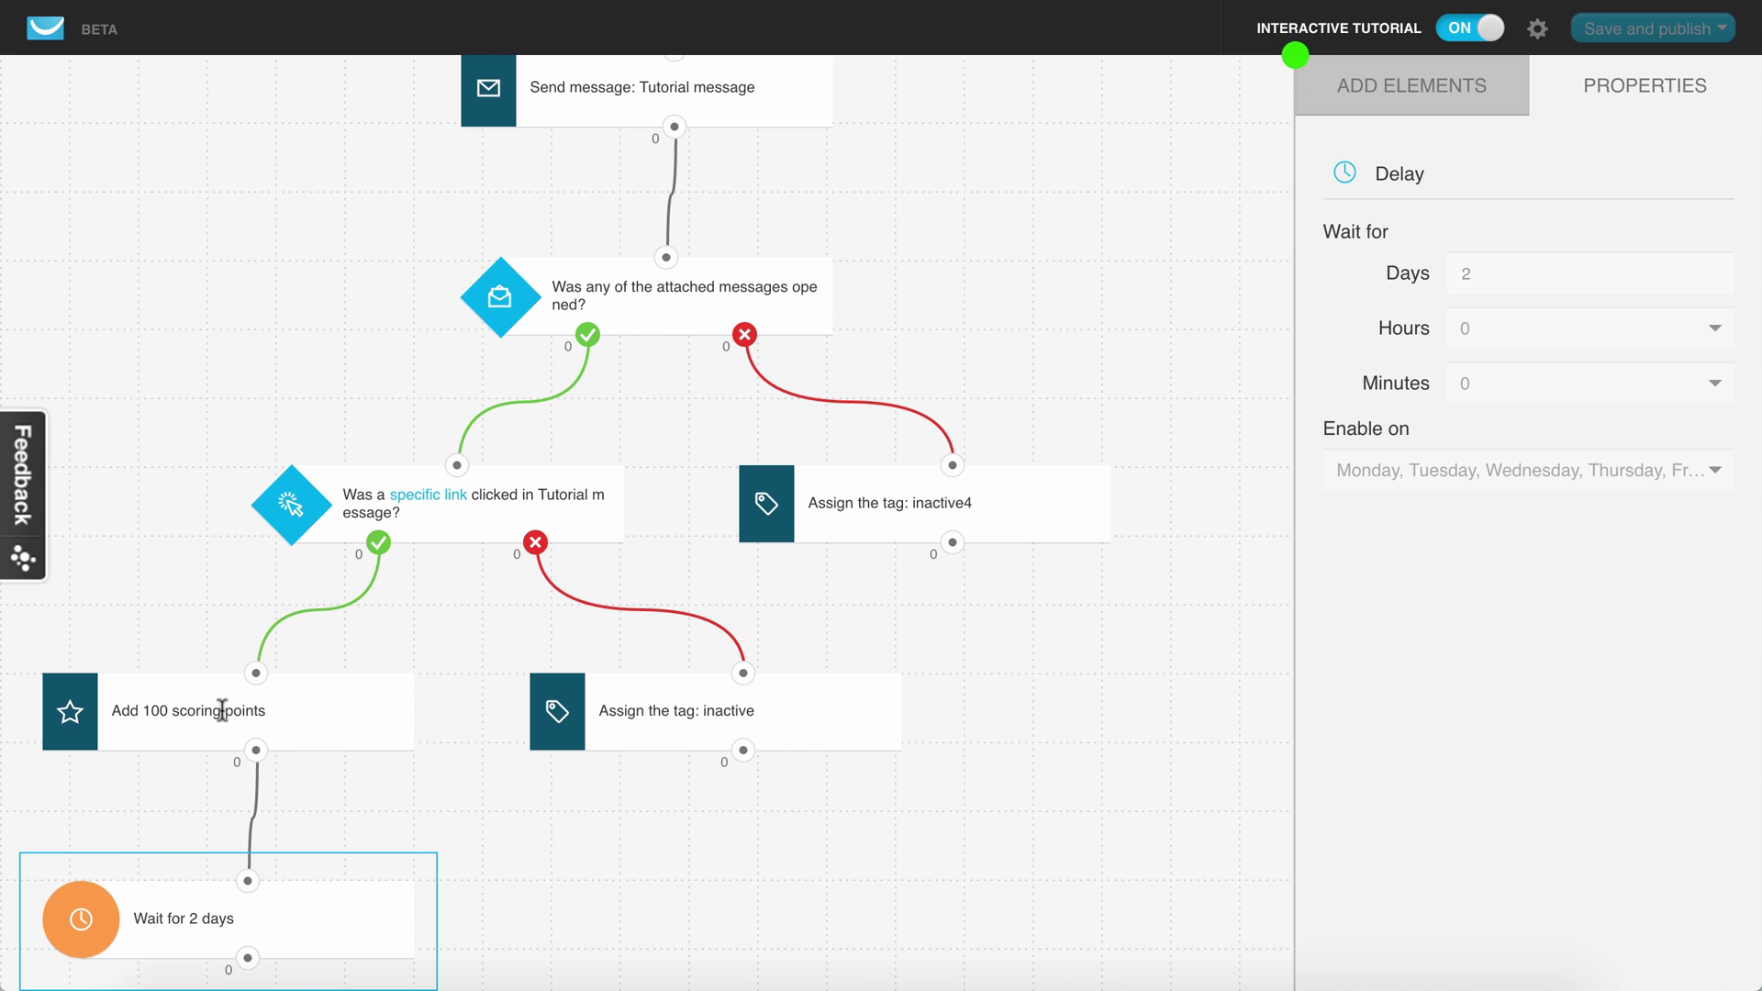
Add a Send message action below the Delay filter and connect it to the delay's output
left_click(1412, 96)
scroll(1544, 465, "down", 1)
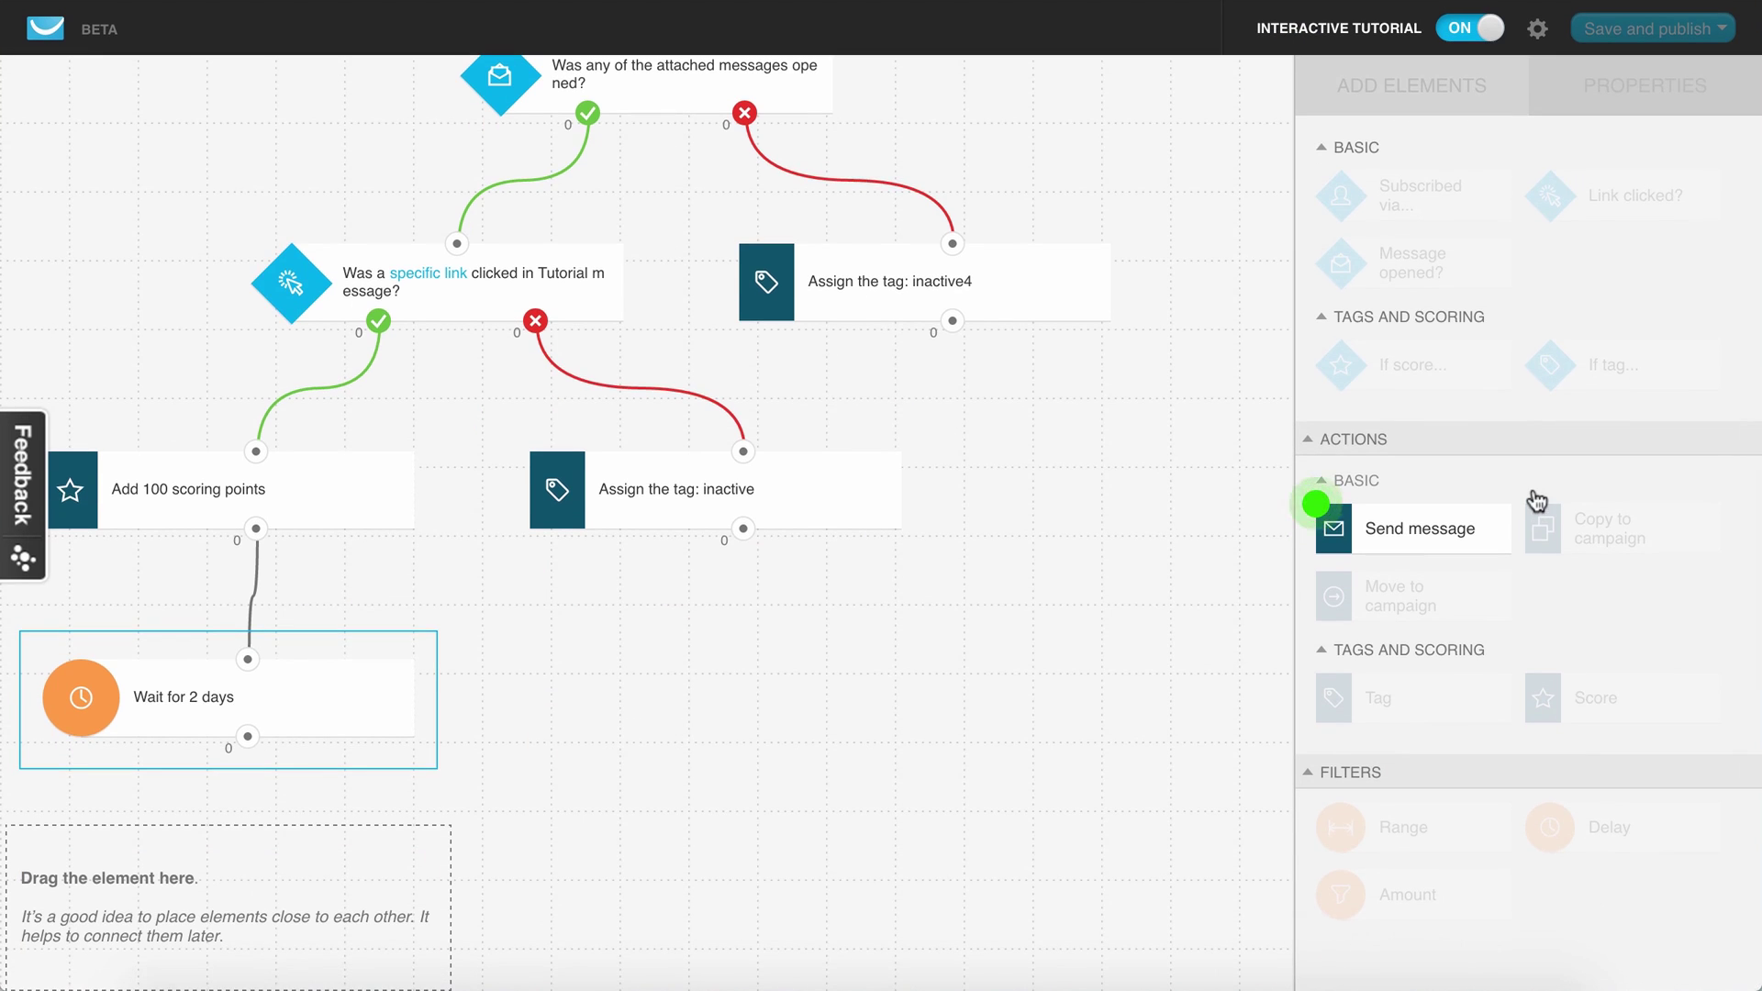
left_click_drag(1466, 551, 262, 849)
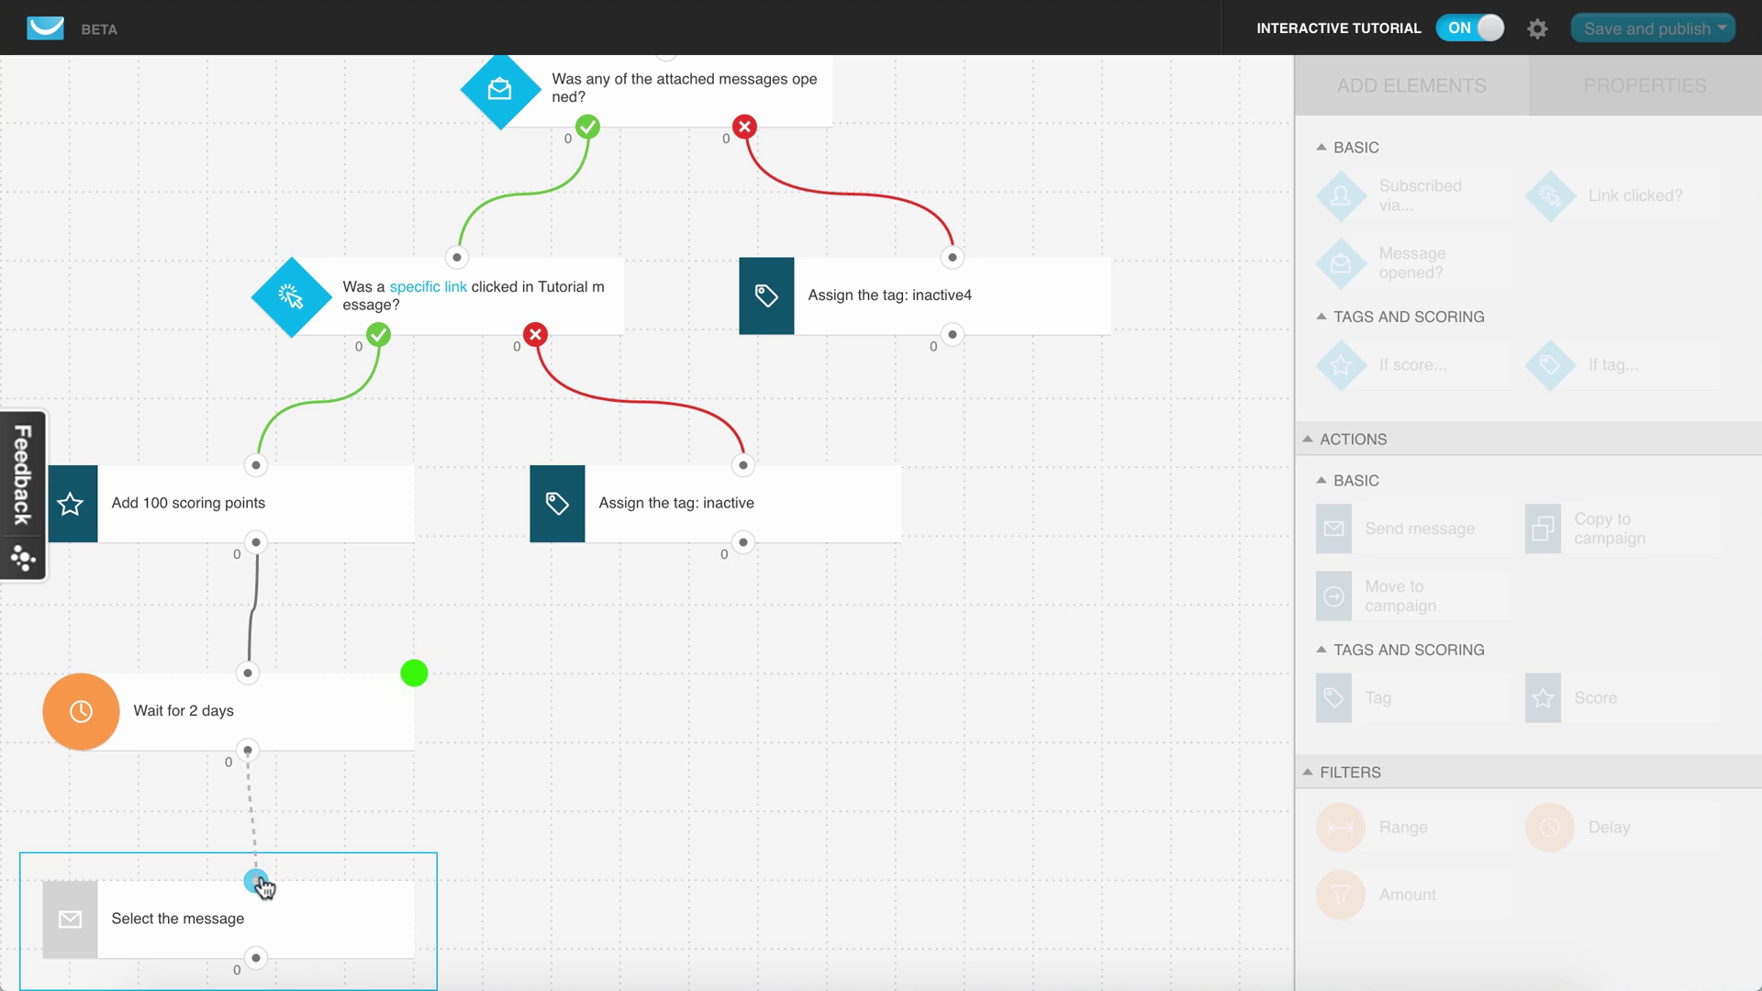
left_click_drag(256, 881, 248, 753)
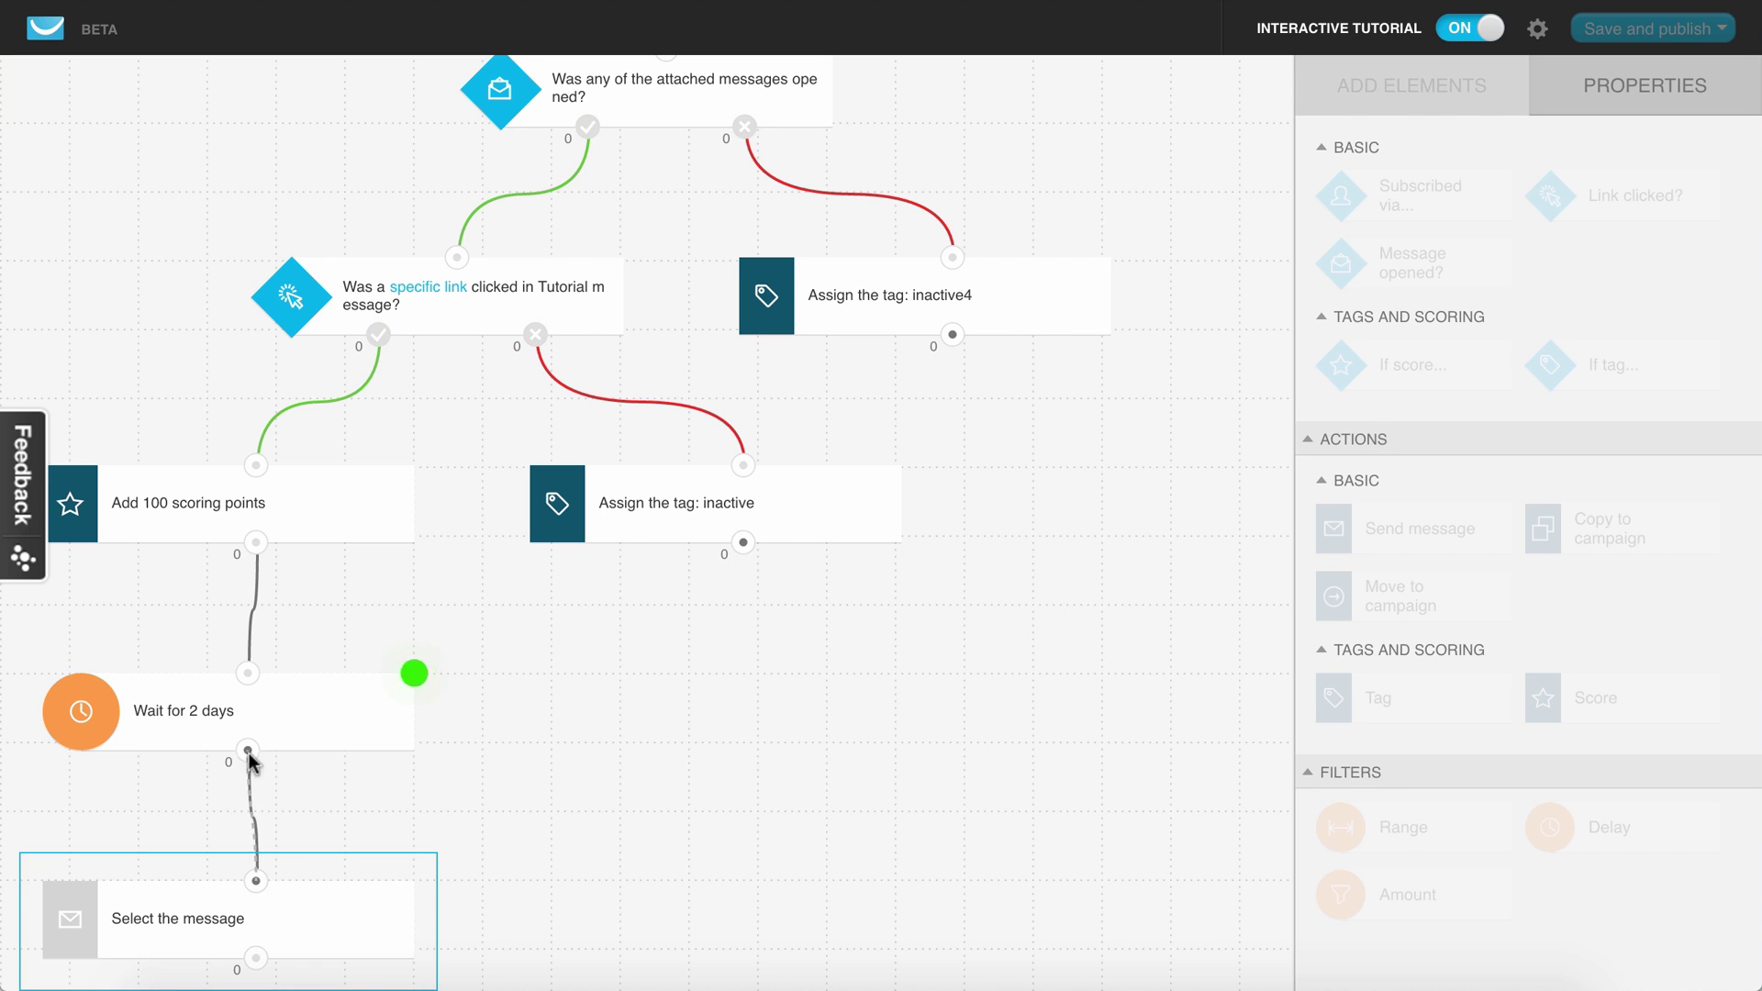